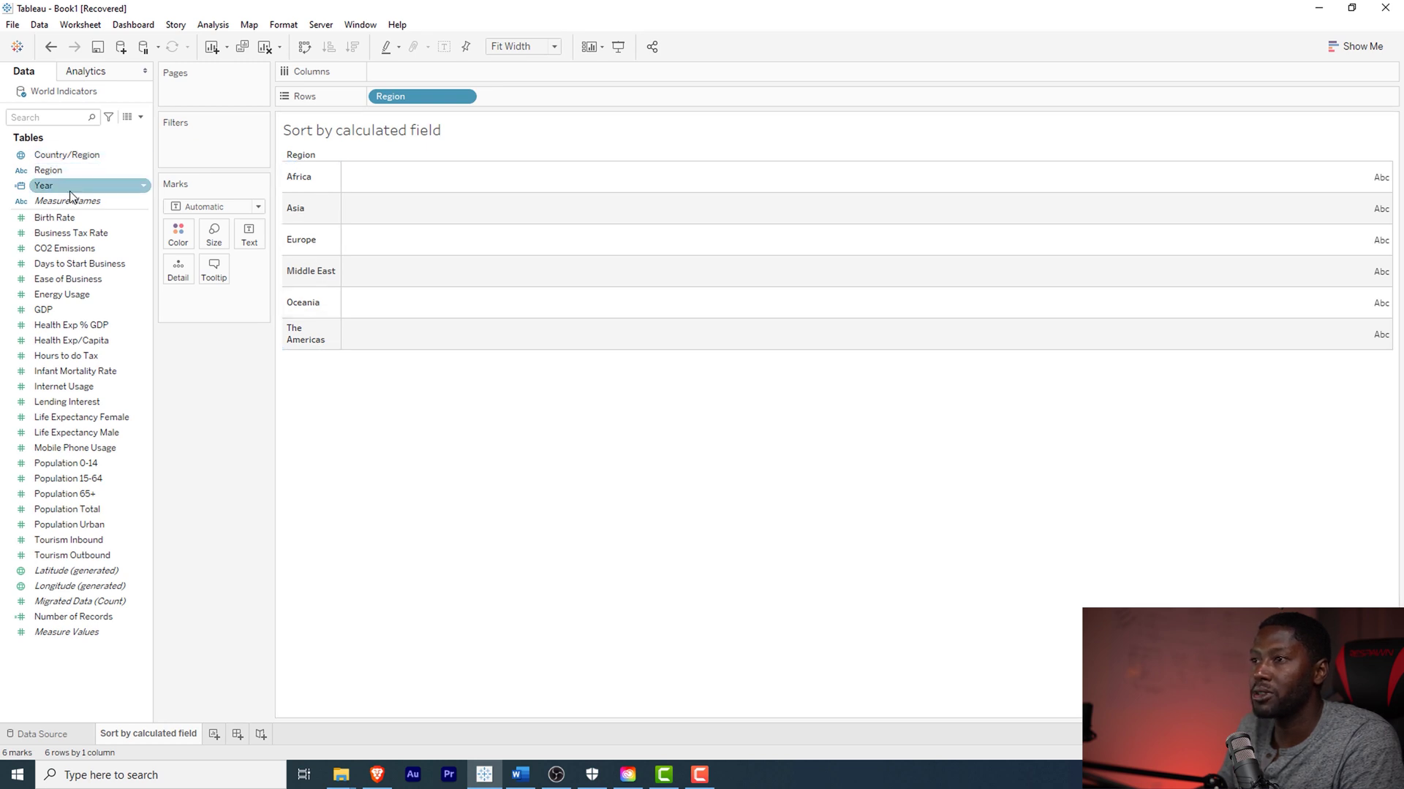
# Add YEAR(Year) to Rows beside Region and plot SUM(Energy Usage) on Columns
pyautogui.moveTo(44, 185); pyautogui.dragTo(502, 100)
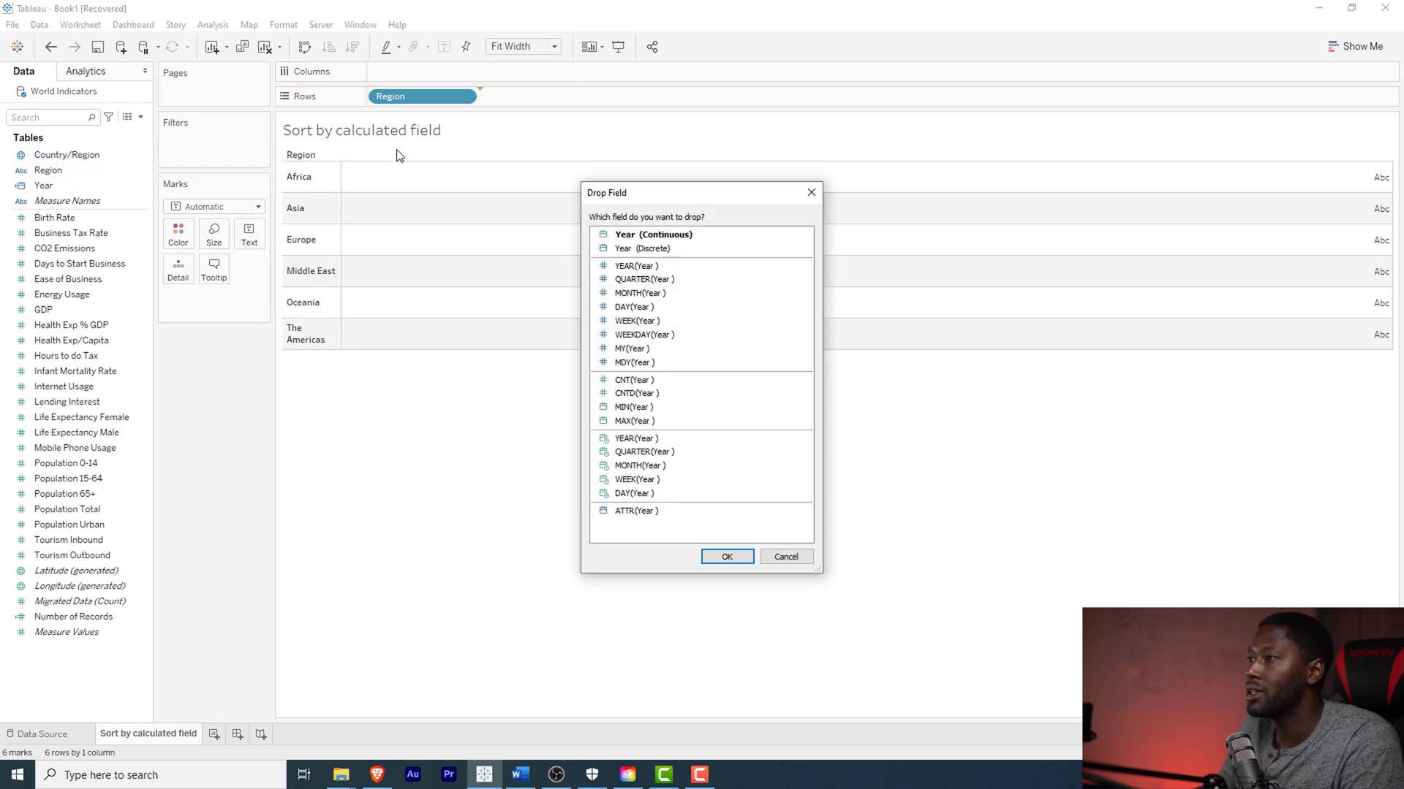
pyautogui.click(633, 266)
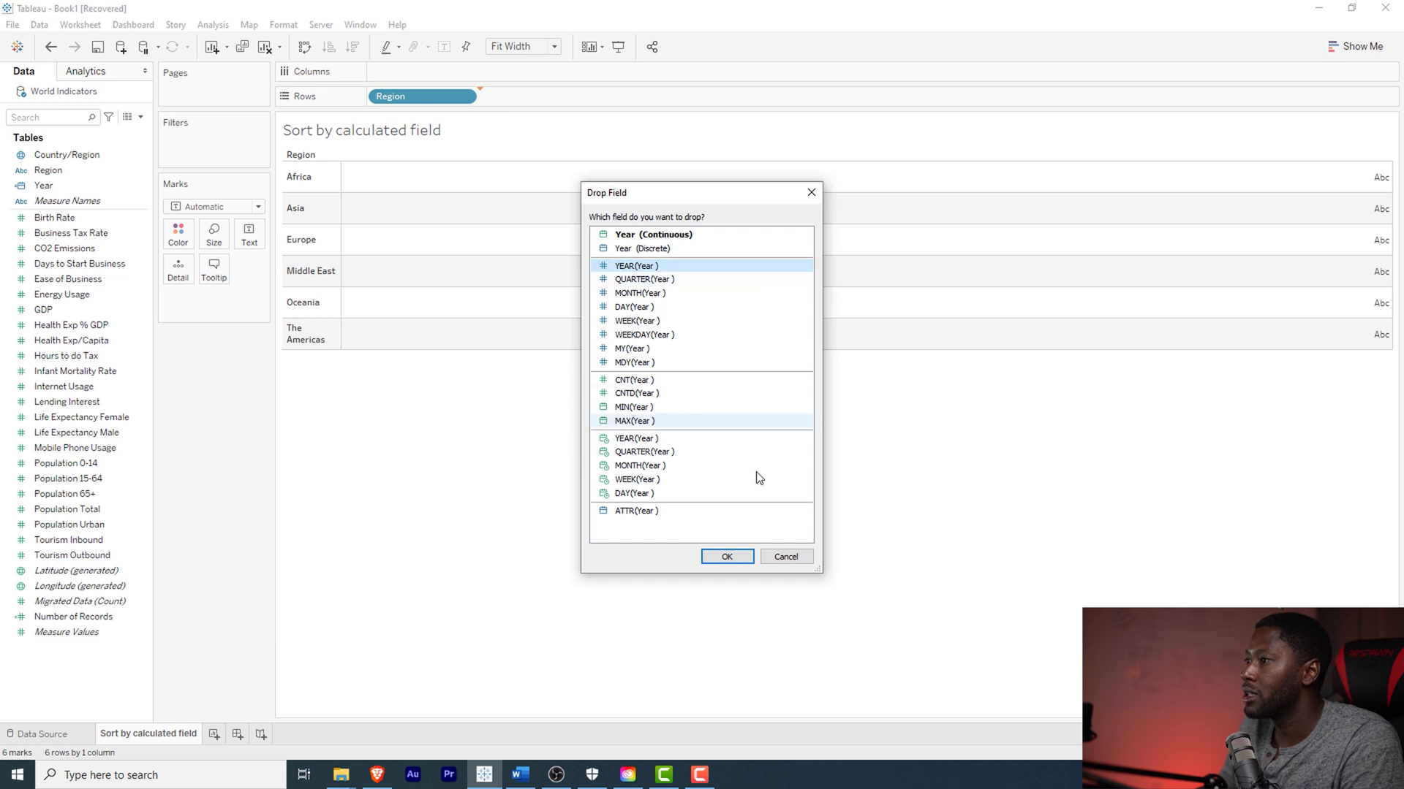
pyautogui.click(726, 556)
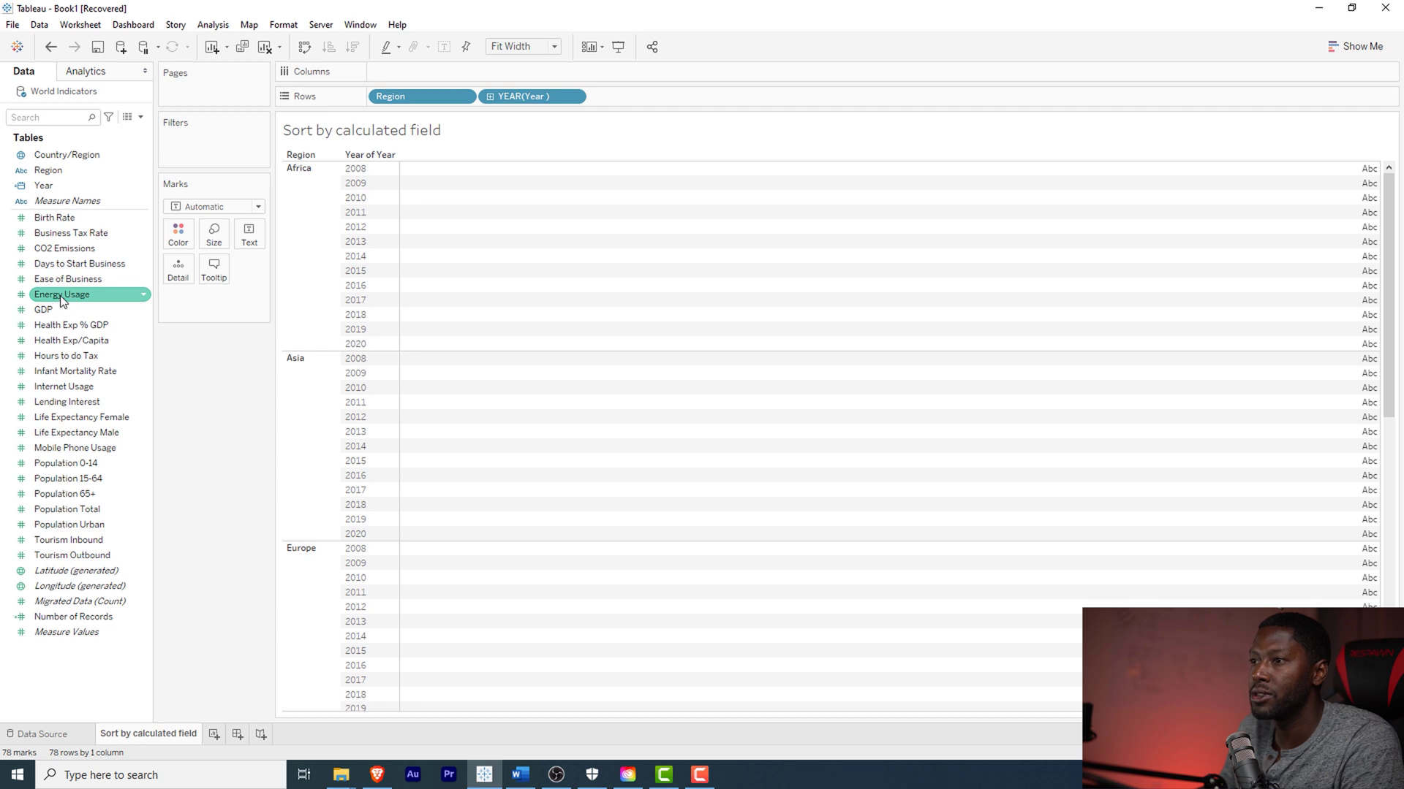
pyautogui.moveTo(48, 296); pyautogui.dragTo(412, 72)
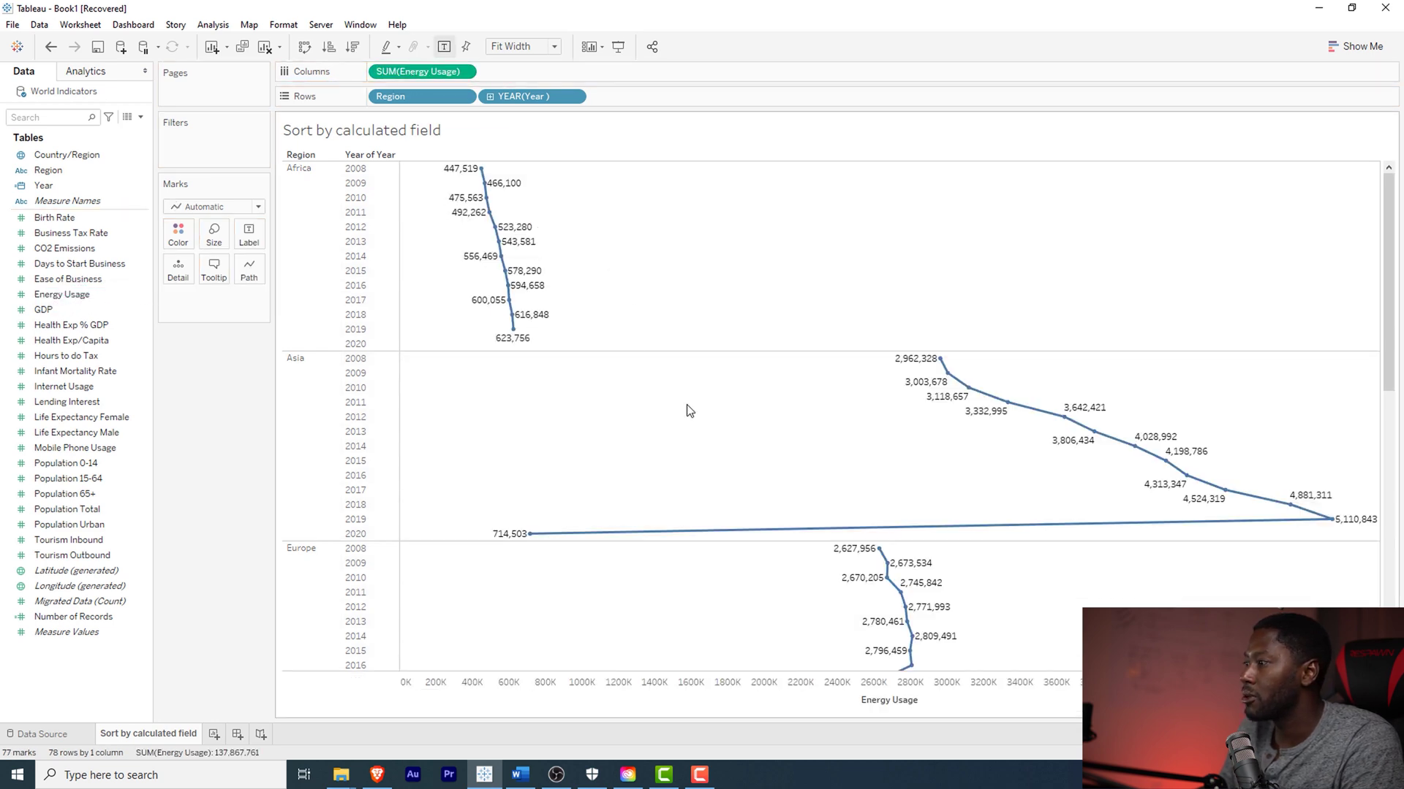
pyautogui.click(260, 206)
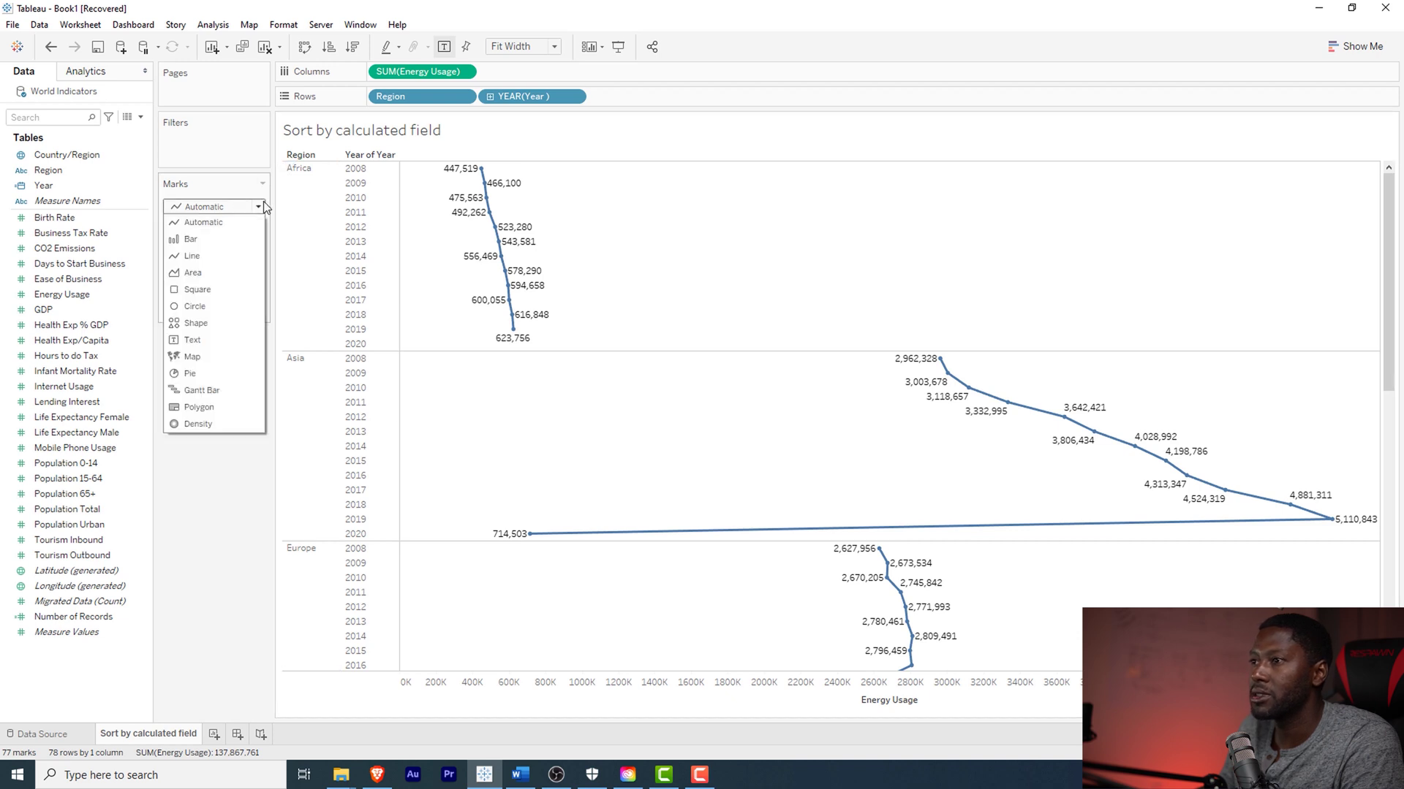
# Change the mark type to Bar and scroll through the yearly Energy Usage bars per region
pyautogui.click(191, 239)
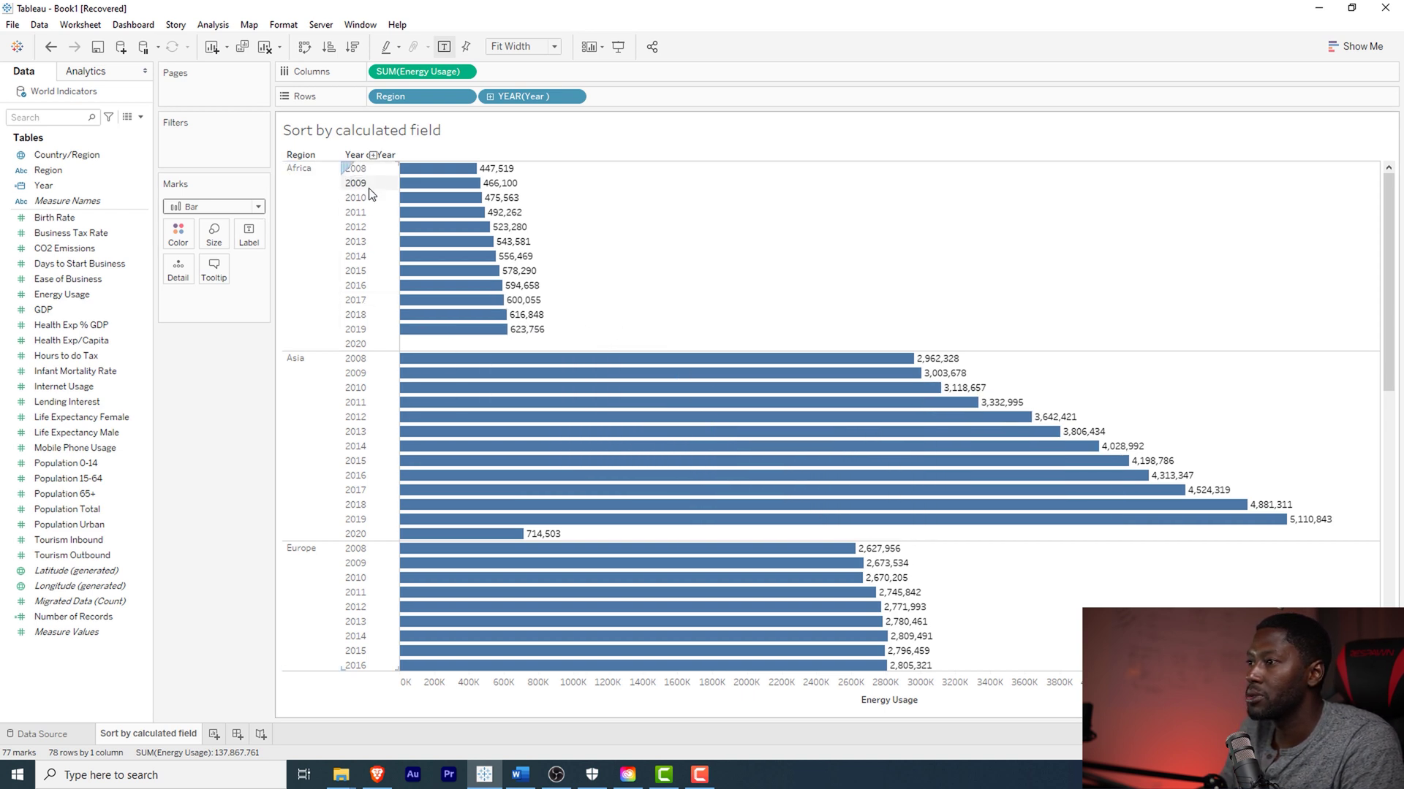
pyautogui.scroll(-5, 373, 350)
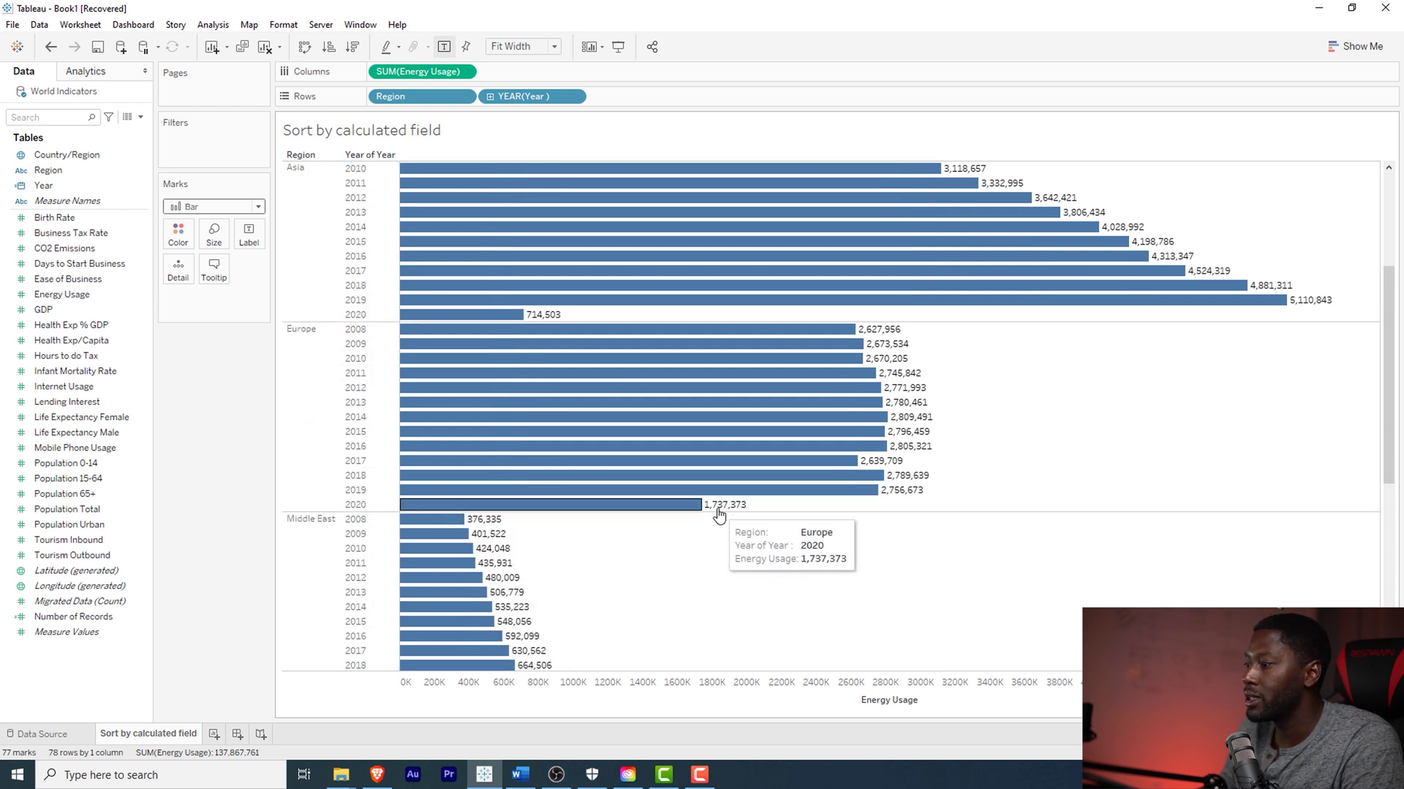
pyautogui.scroll(-7, 700, 533)
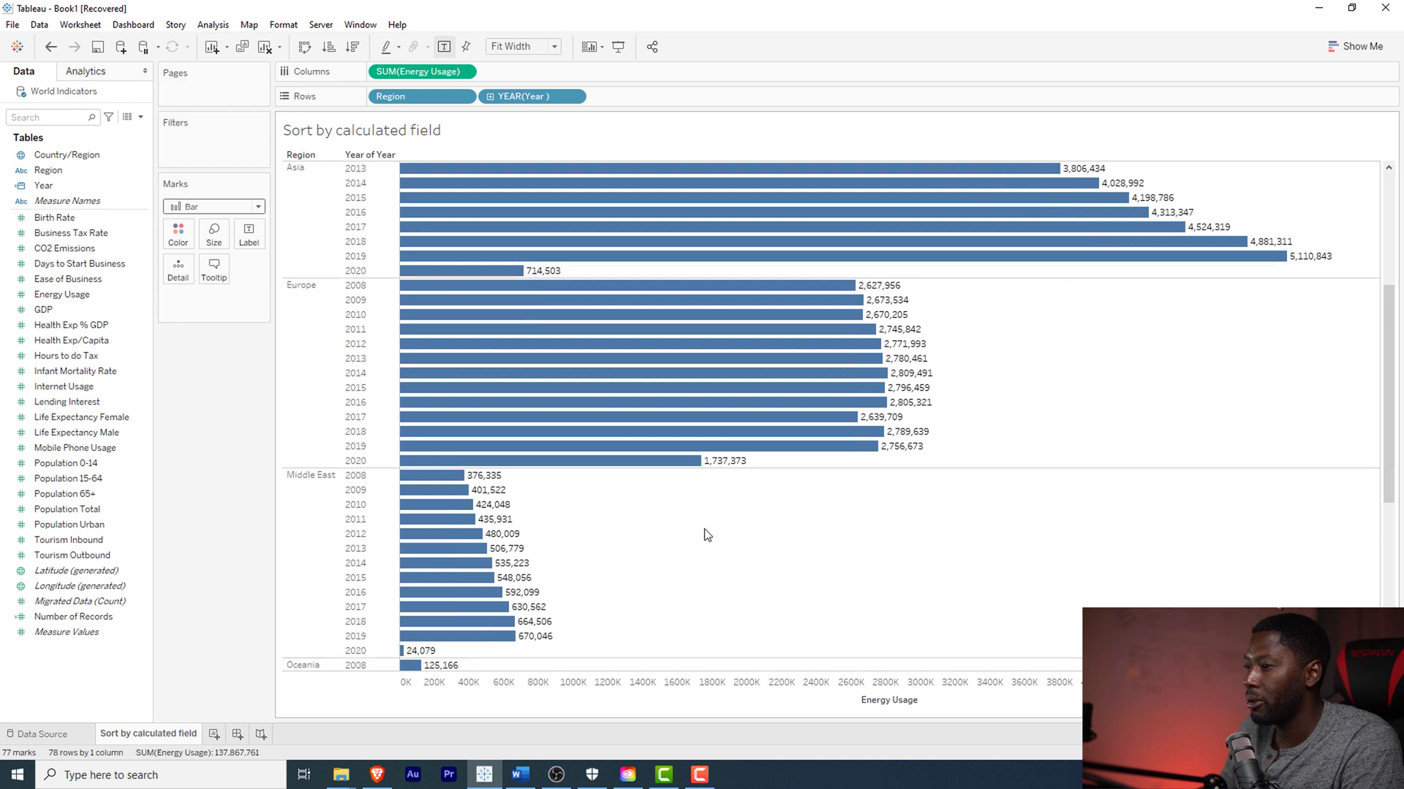
pyautogui.scroll(-2, 658, 533)
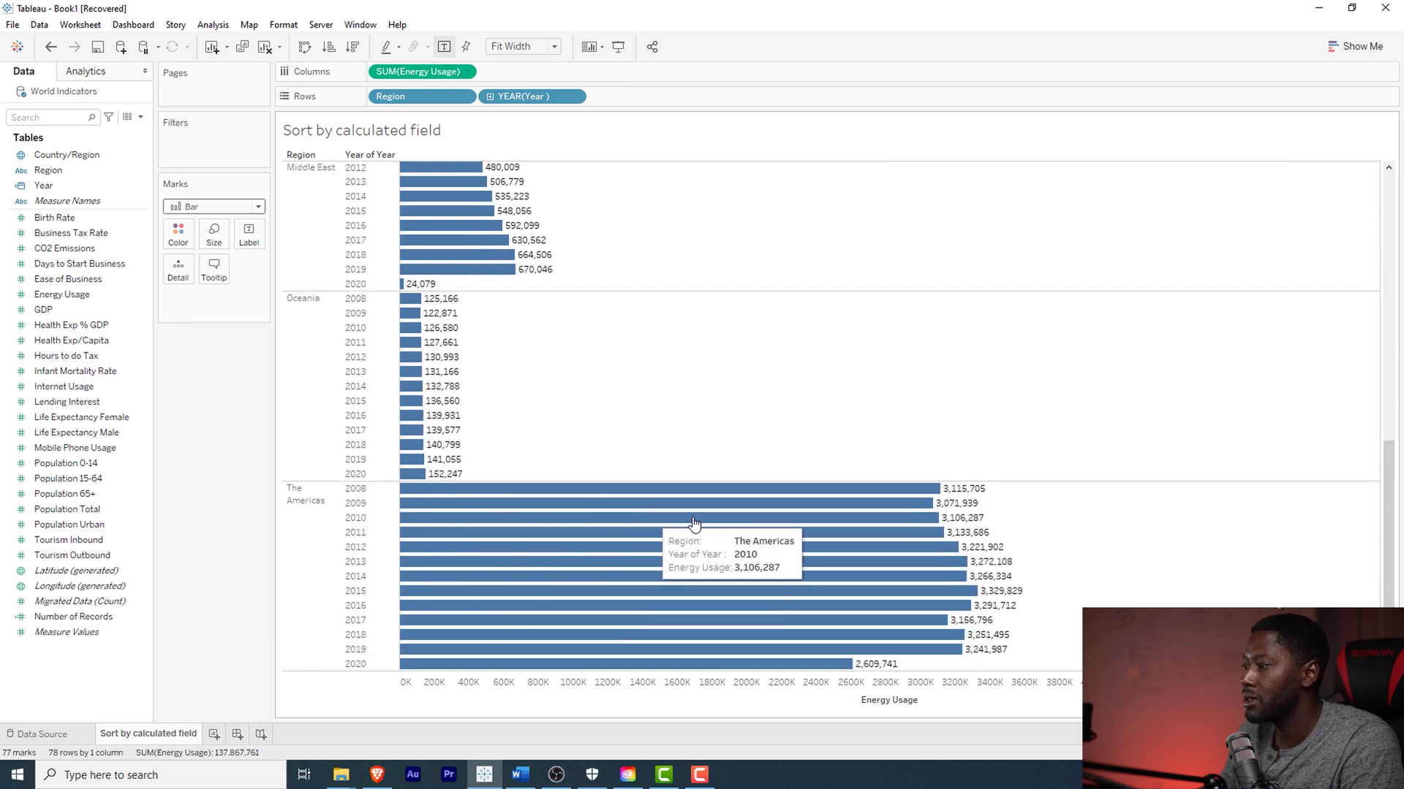
pyautogui.scroll(7, 731, 526)
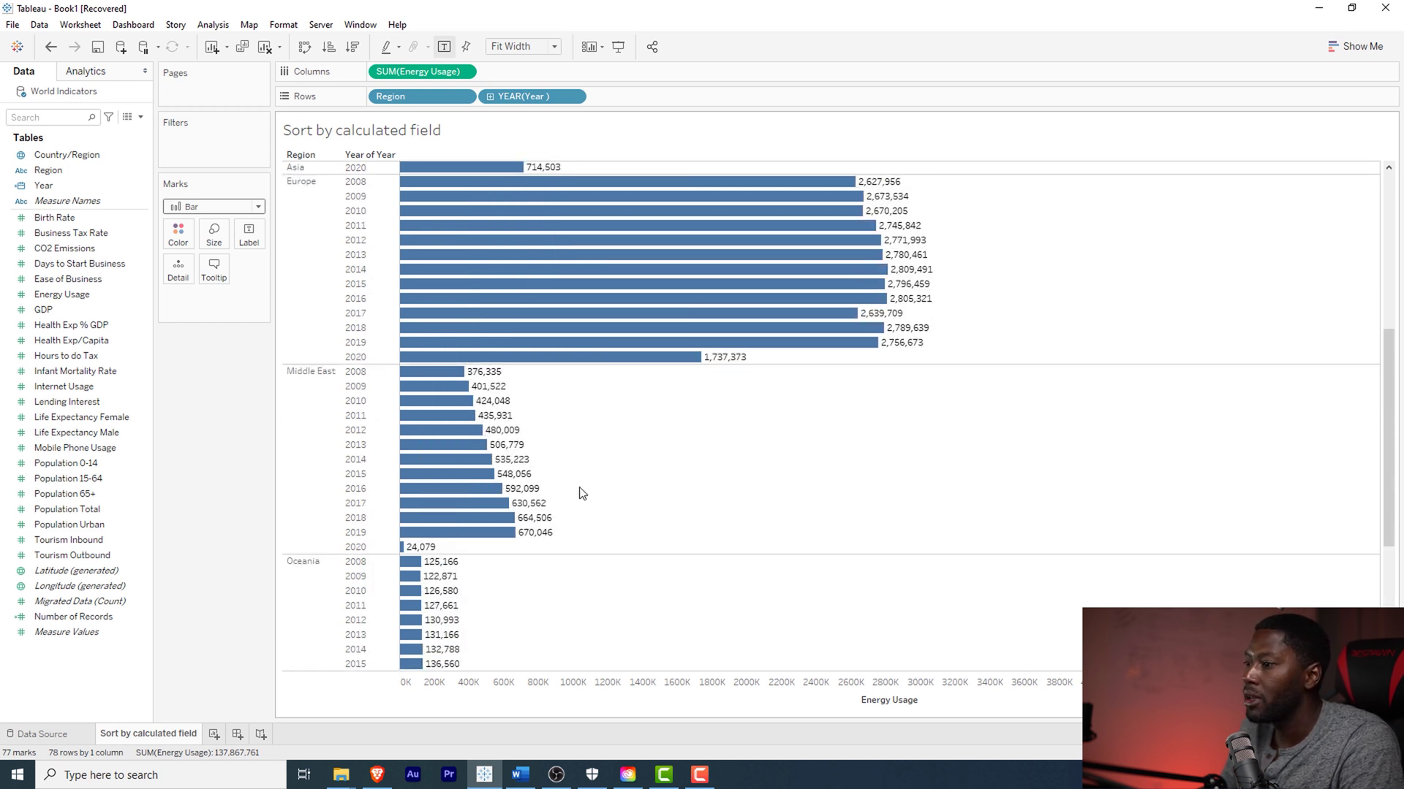
pyautogui.scroll(-3, 582, 494)
pyautogui.scroll(-3, 596, 495)
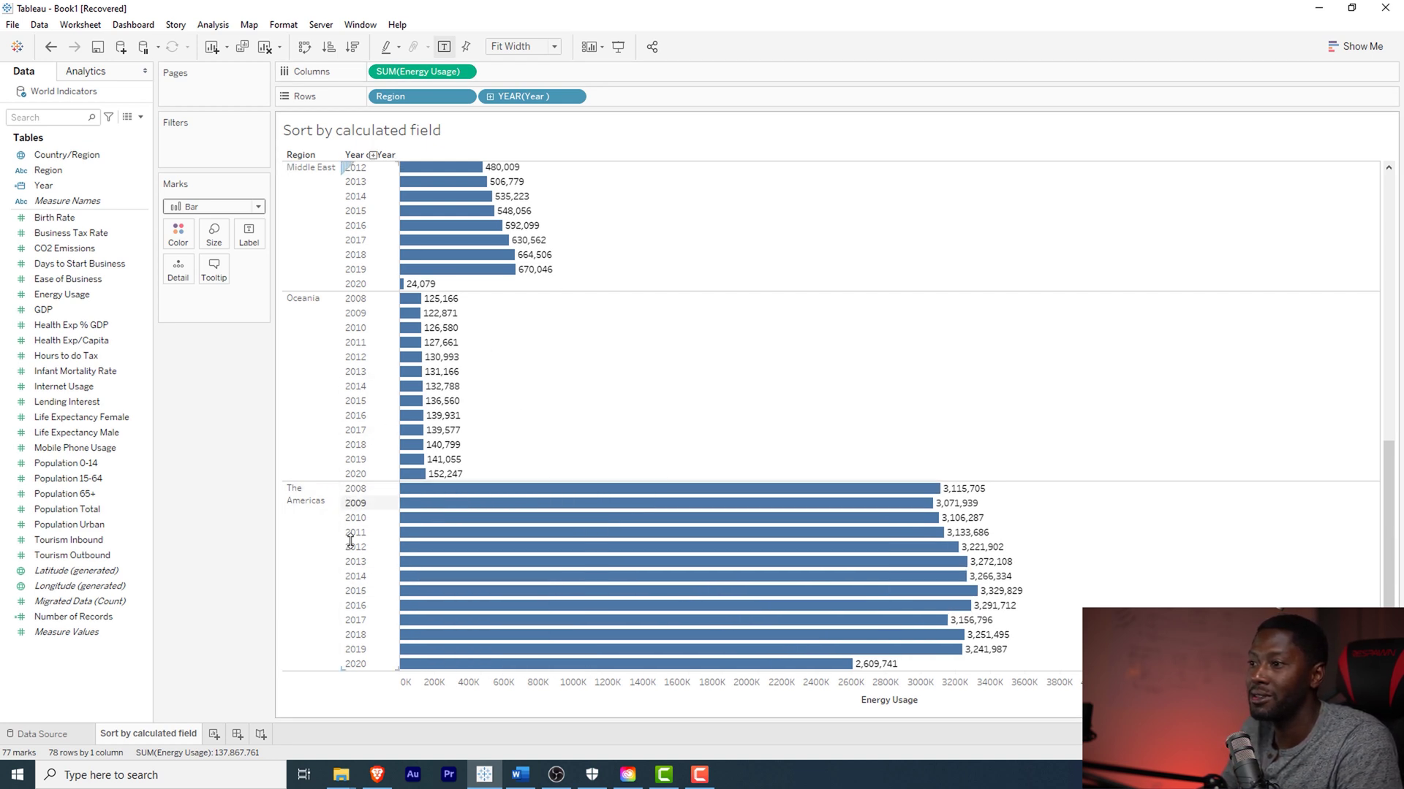
pyautogui.click(455, 74)
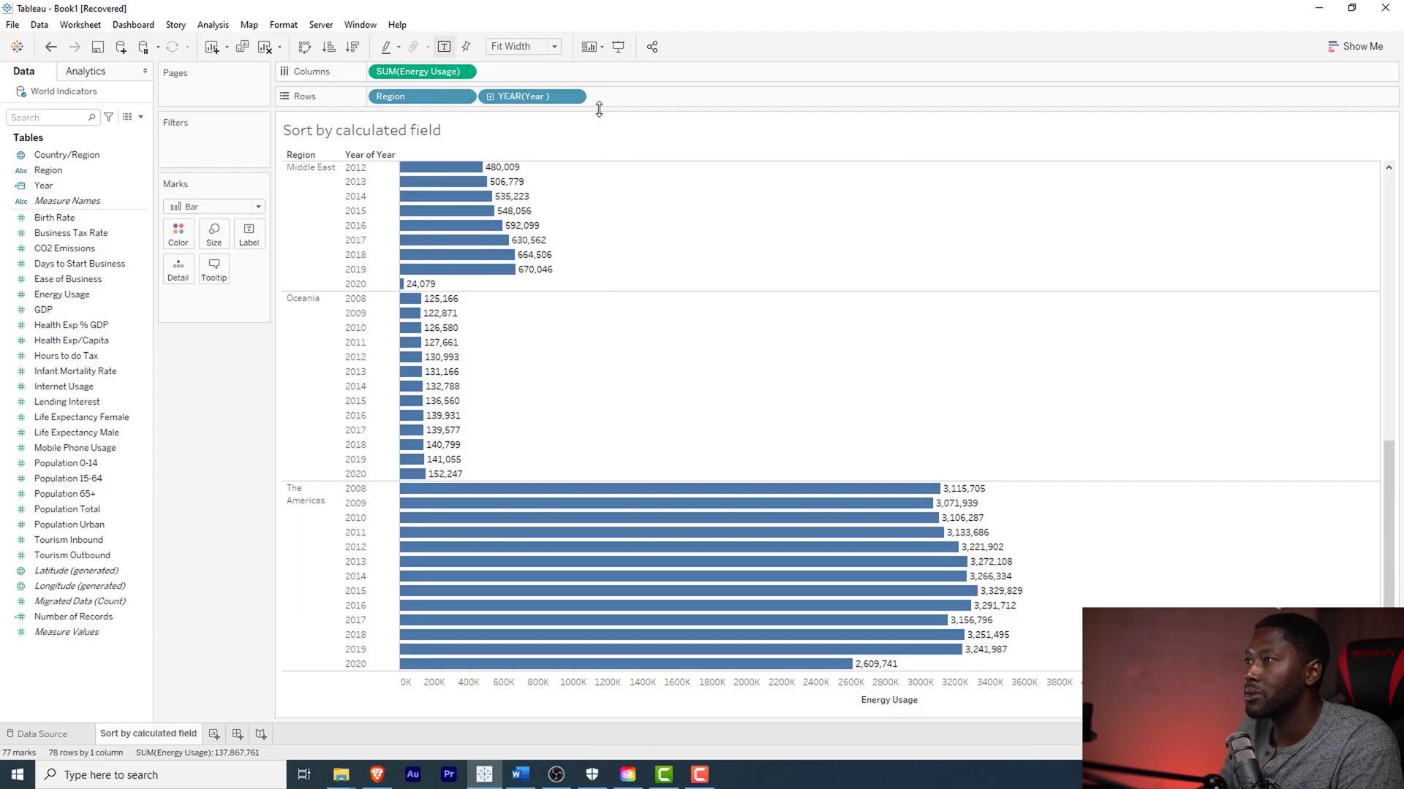
# Check the YEAR(Year) pill's options and dismiss them without changes
pyautogui.rightClick(562, 102)
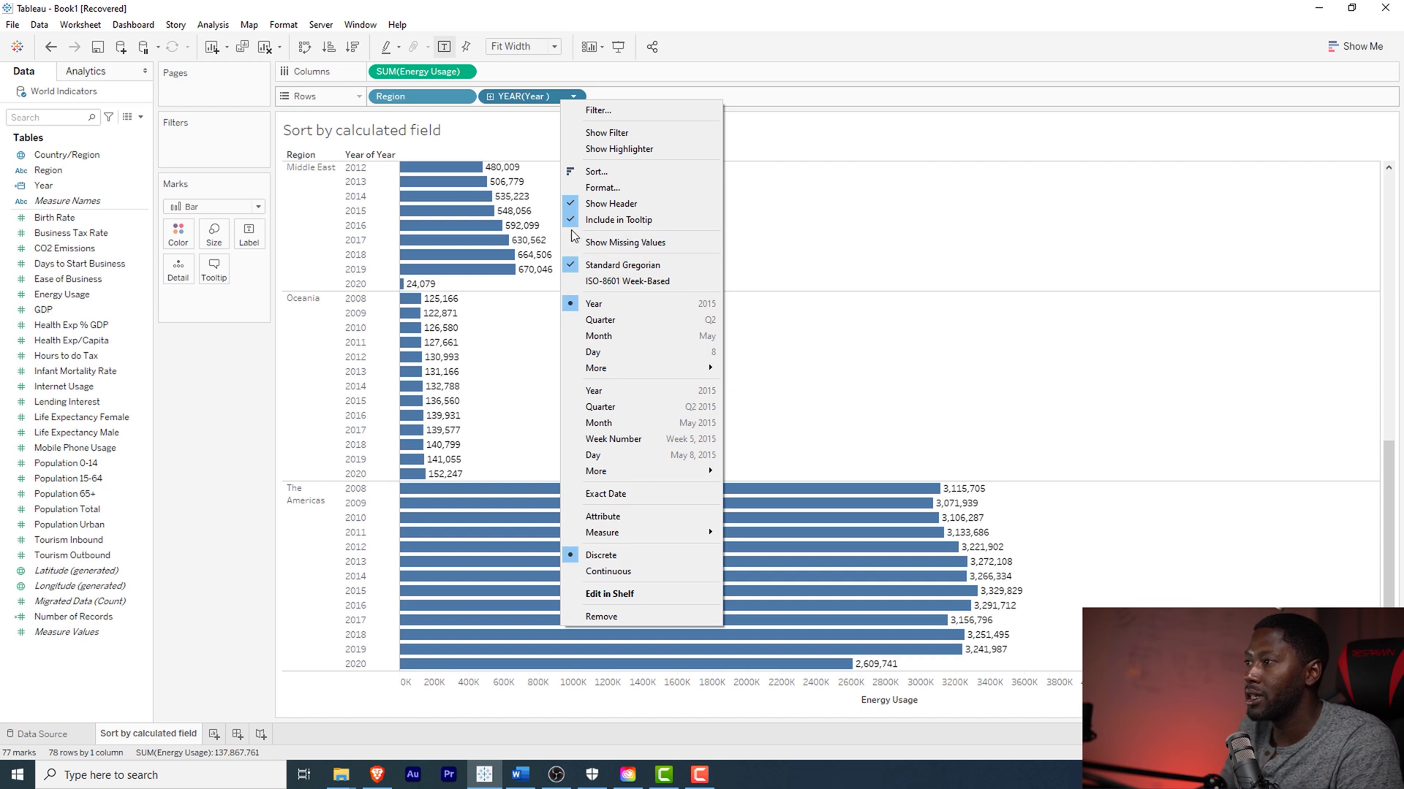
pyautogui.click(814, 159)
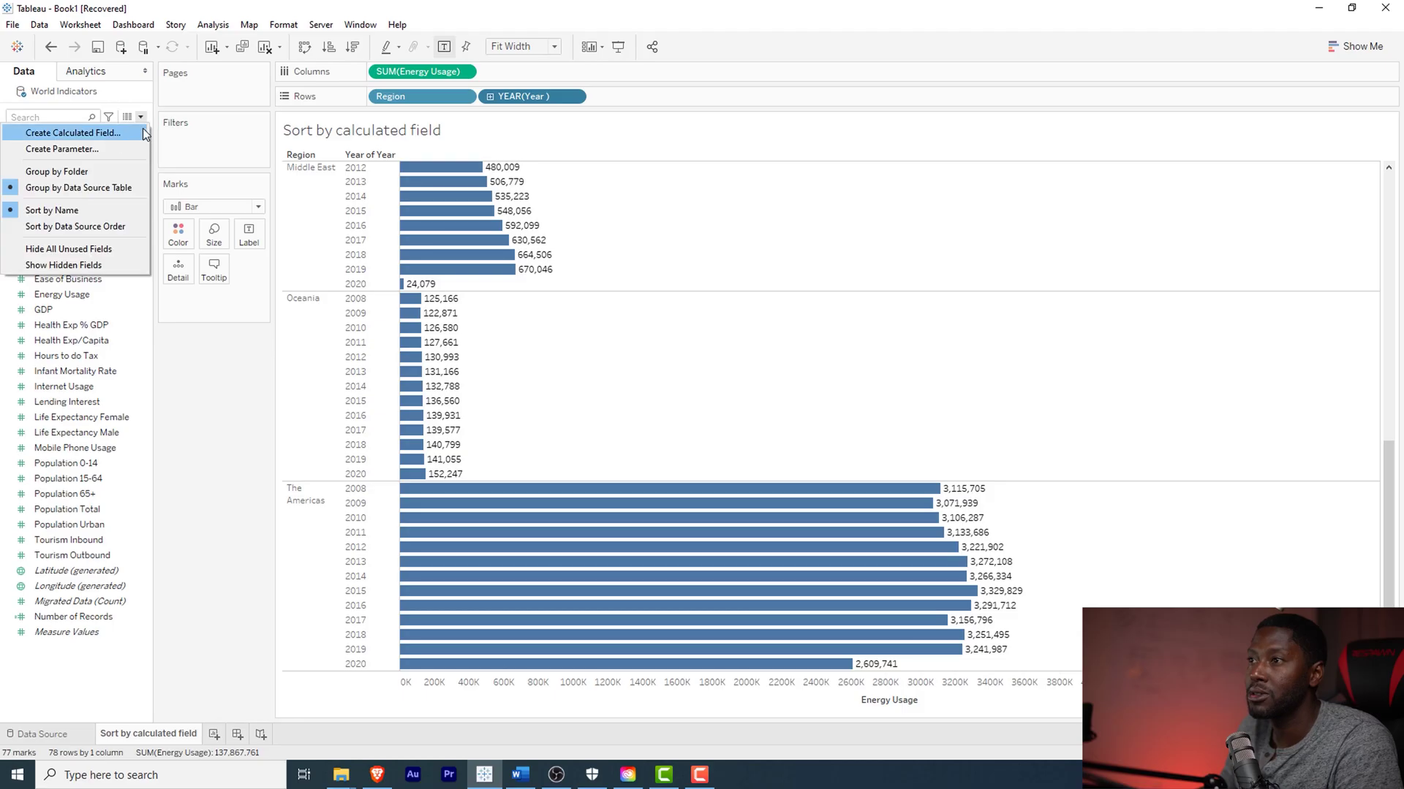
# Create an Integer list parameter with allowed values -1 and 1
pyautogui.click(101, 152)
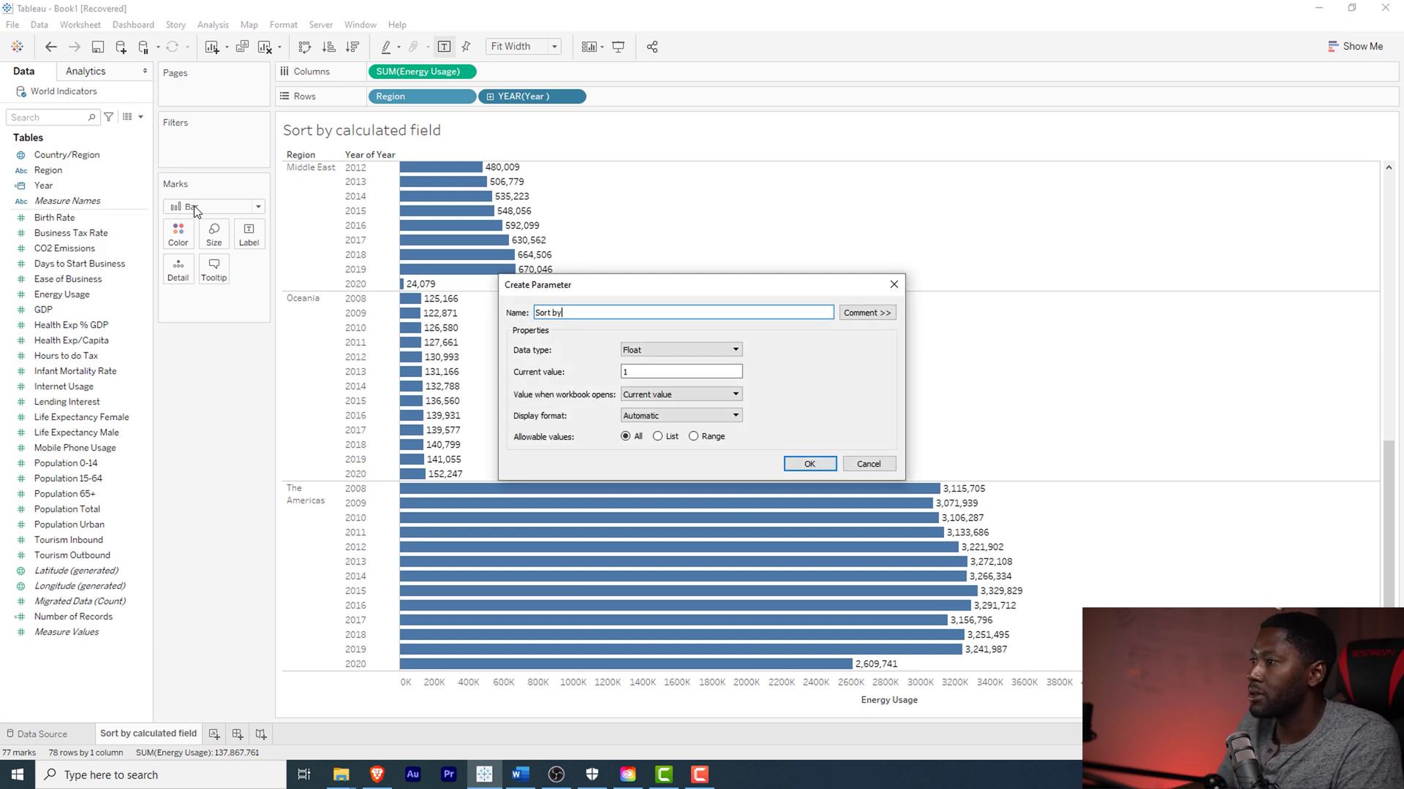
pyautogui.click(651, 372)
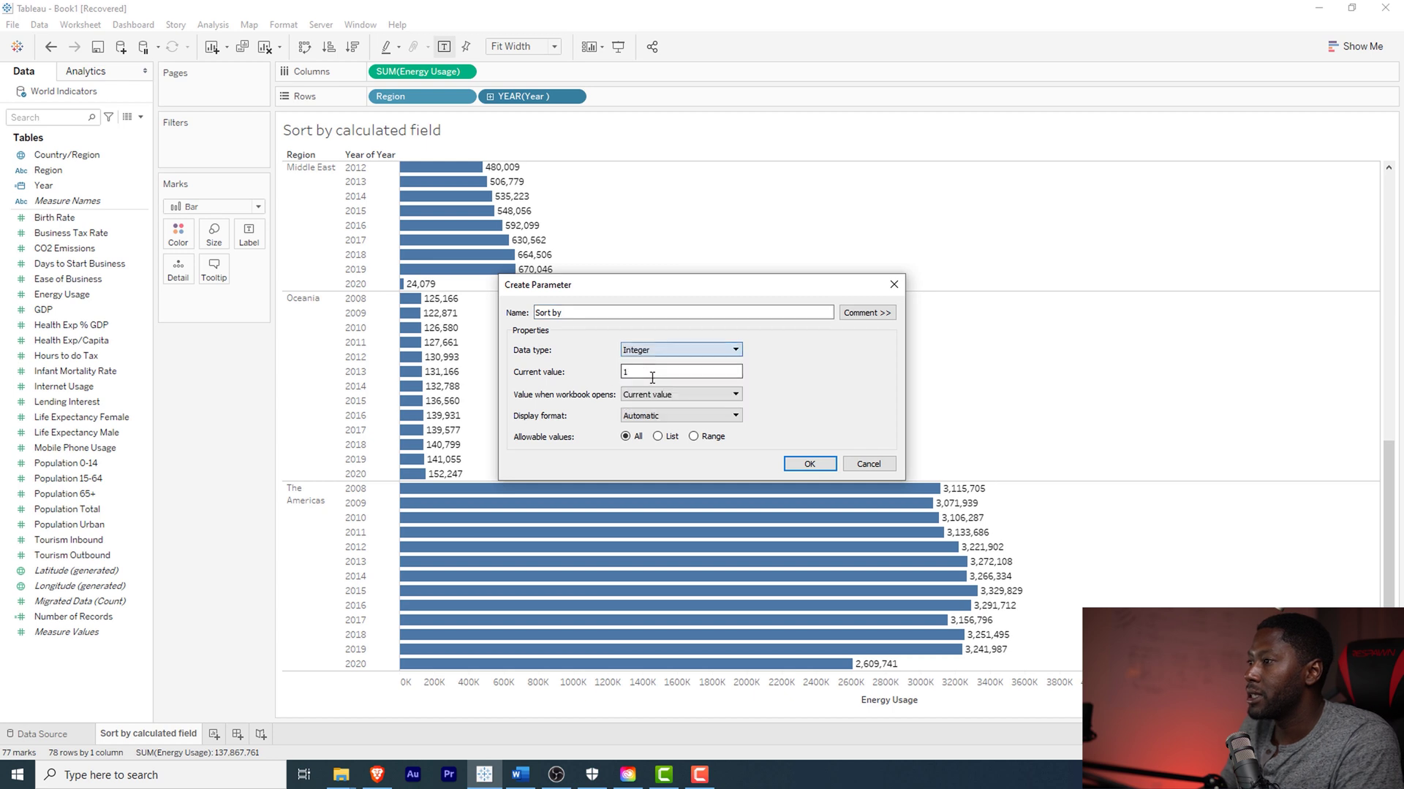
pyautogui.click(659, 437)
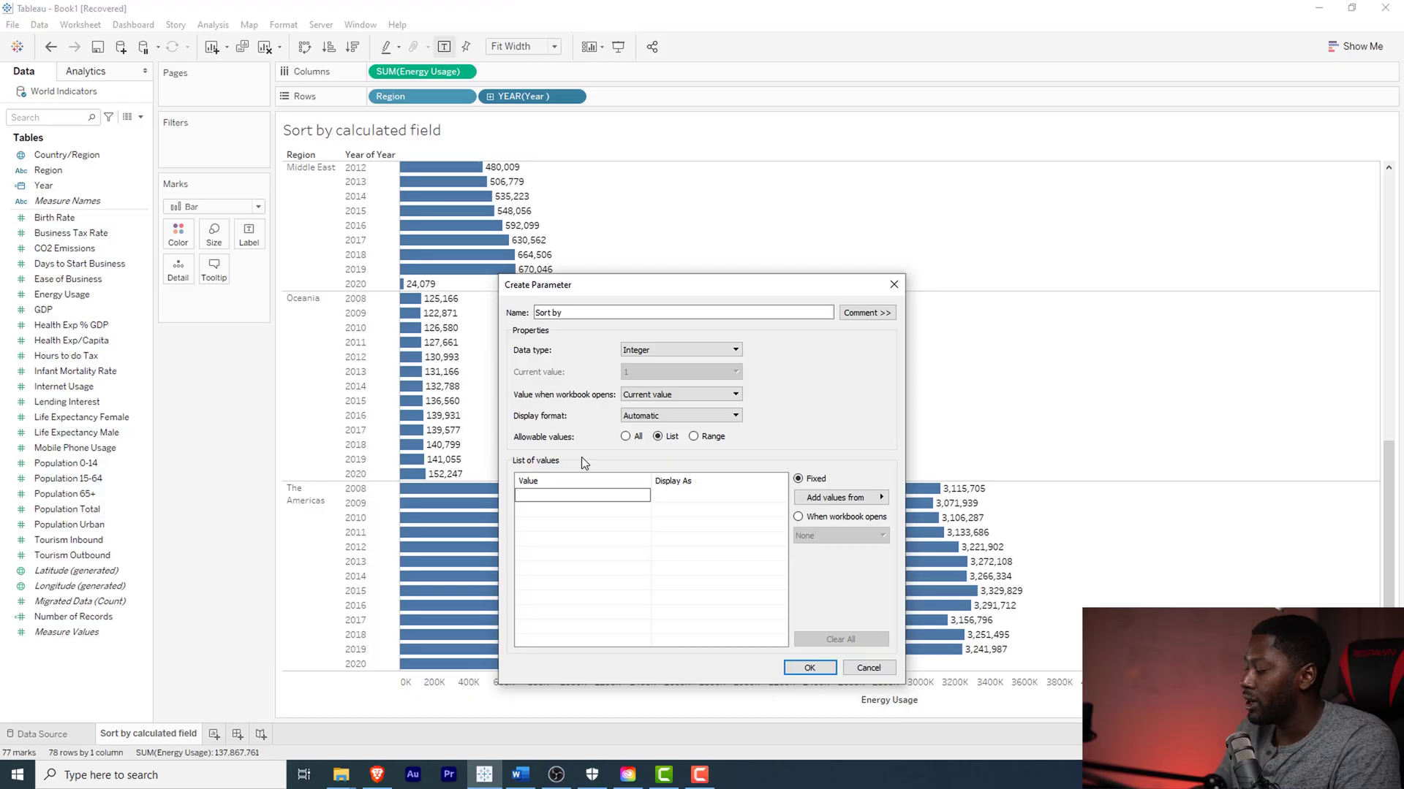
pyautogui.write('-1')
pyautogui.press('Return')
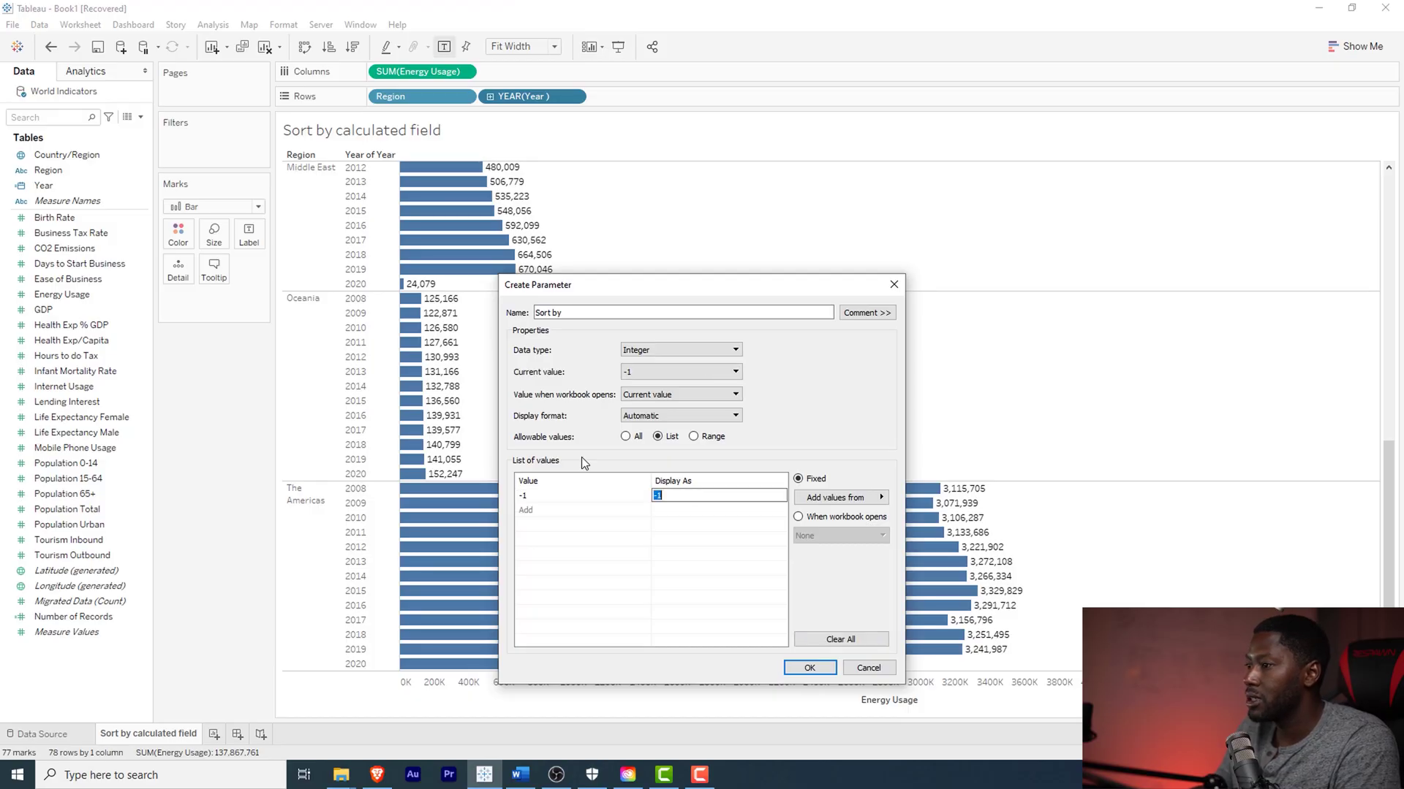
pyautogui.press('Return')
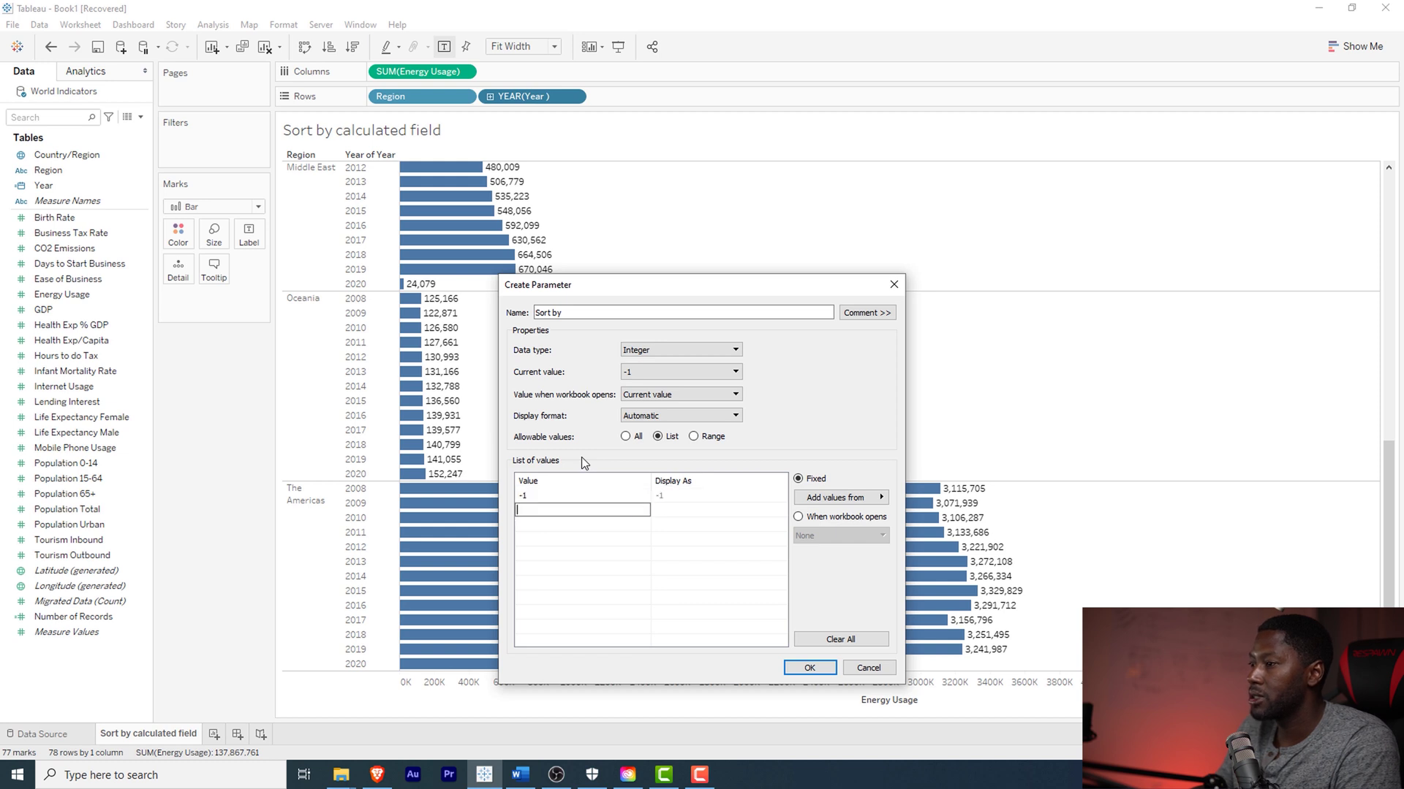
pyautogui.write('1')
pyautogui.press('Return')
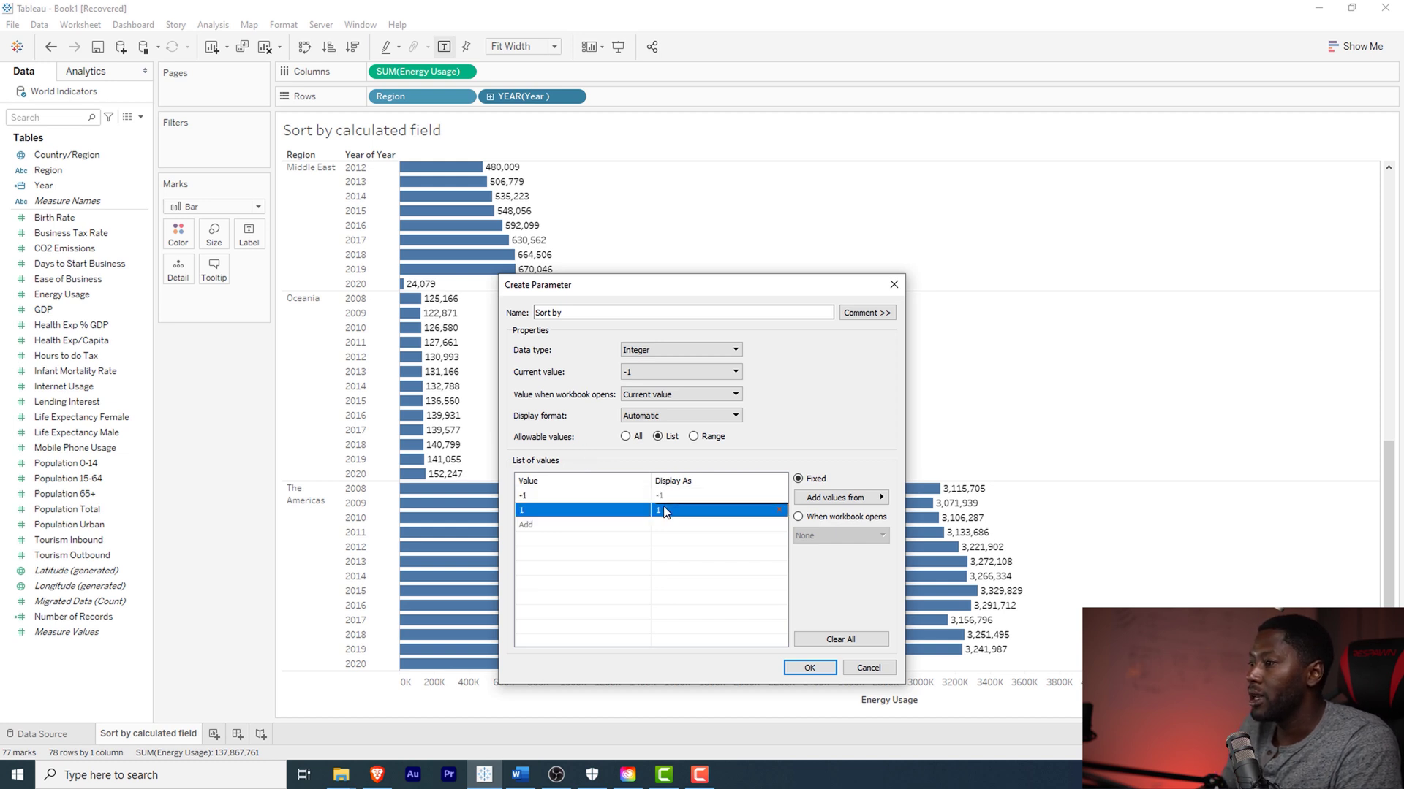
# Label -1 as Descending and 1 as Ascending, and save the Sort by parameter
pyautogui.click(666, 499)
pyautogui.click(663, 495)
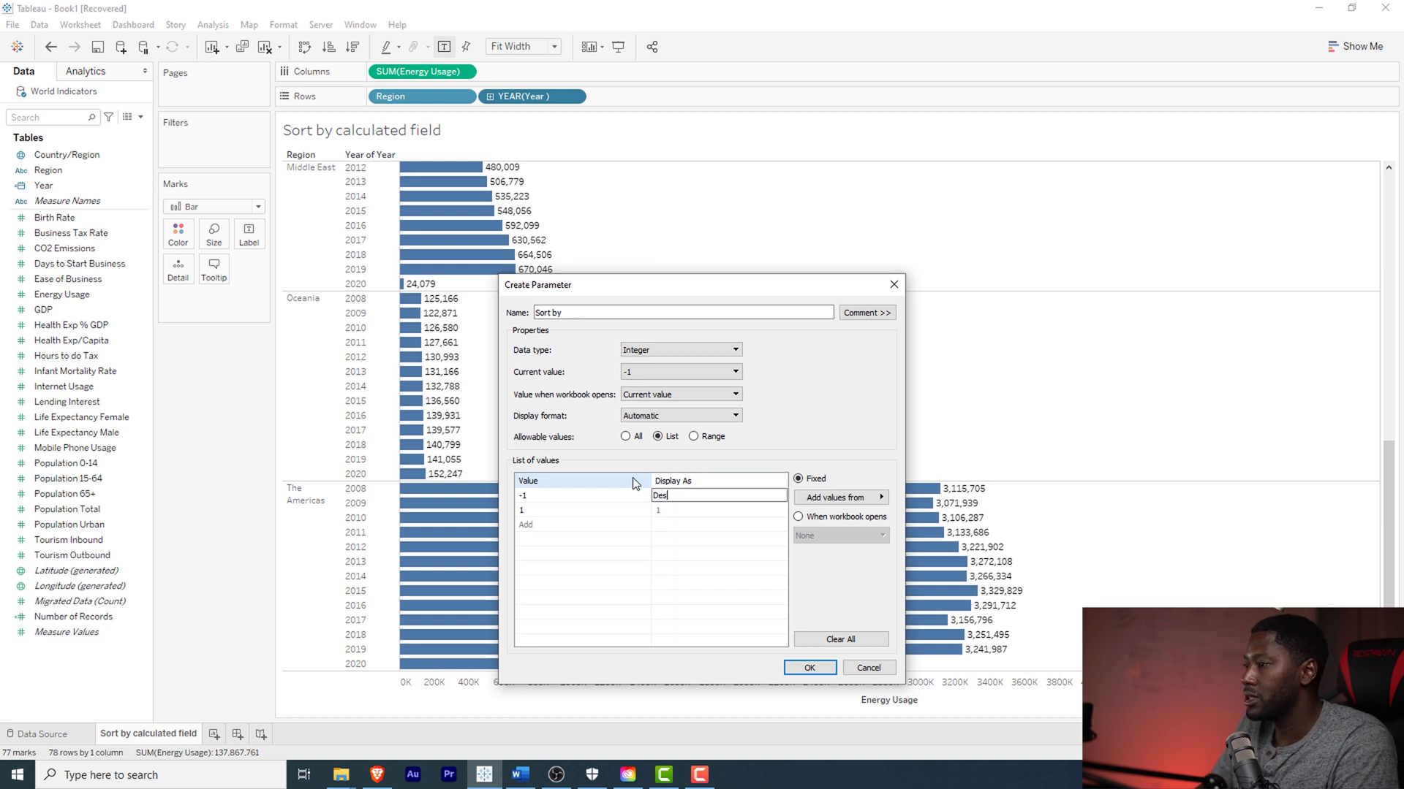
pyautogui.write('Descending')
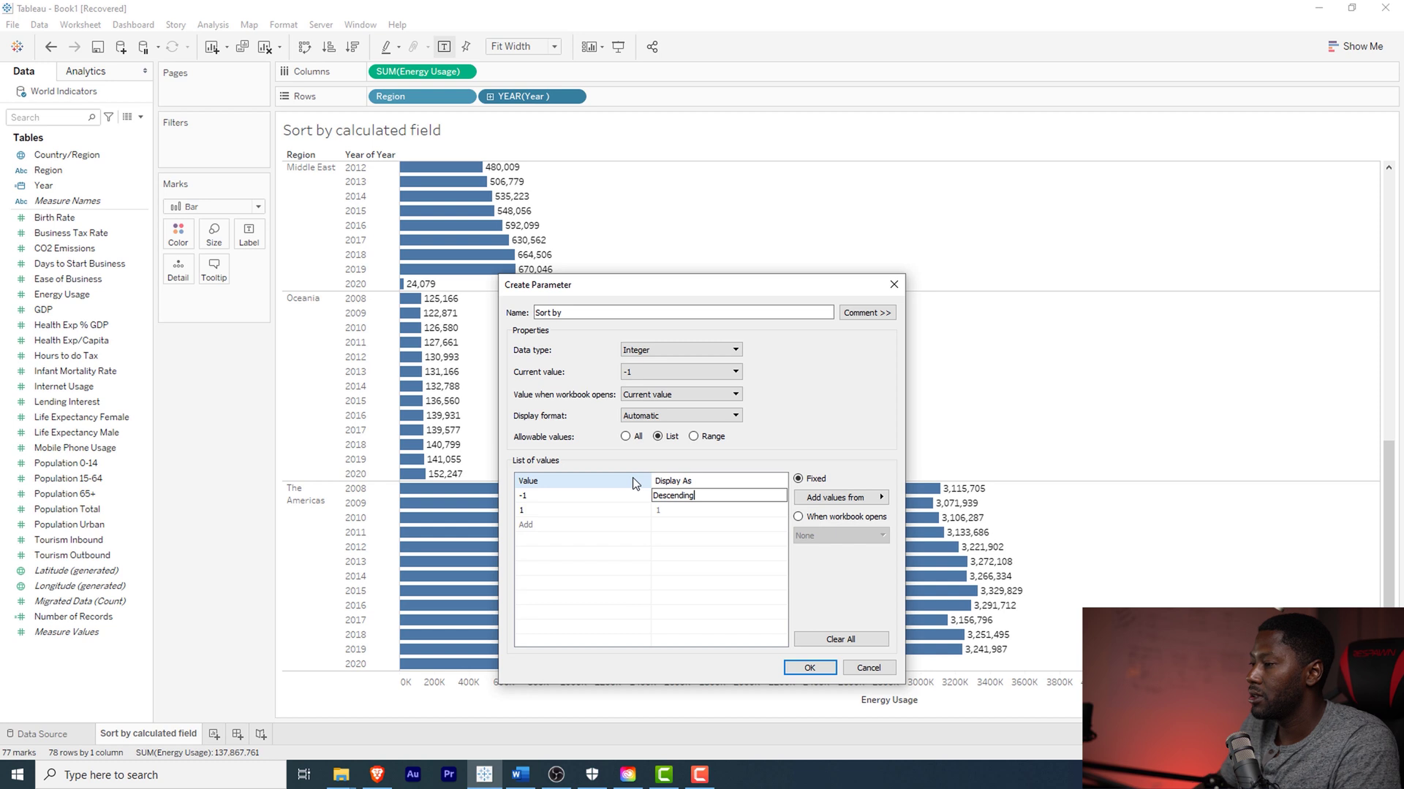
pyautogui.press('Return')
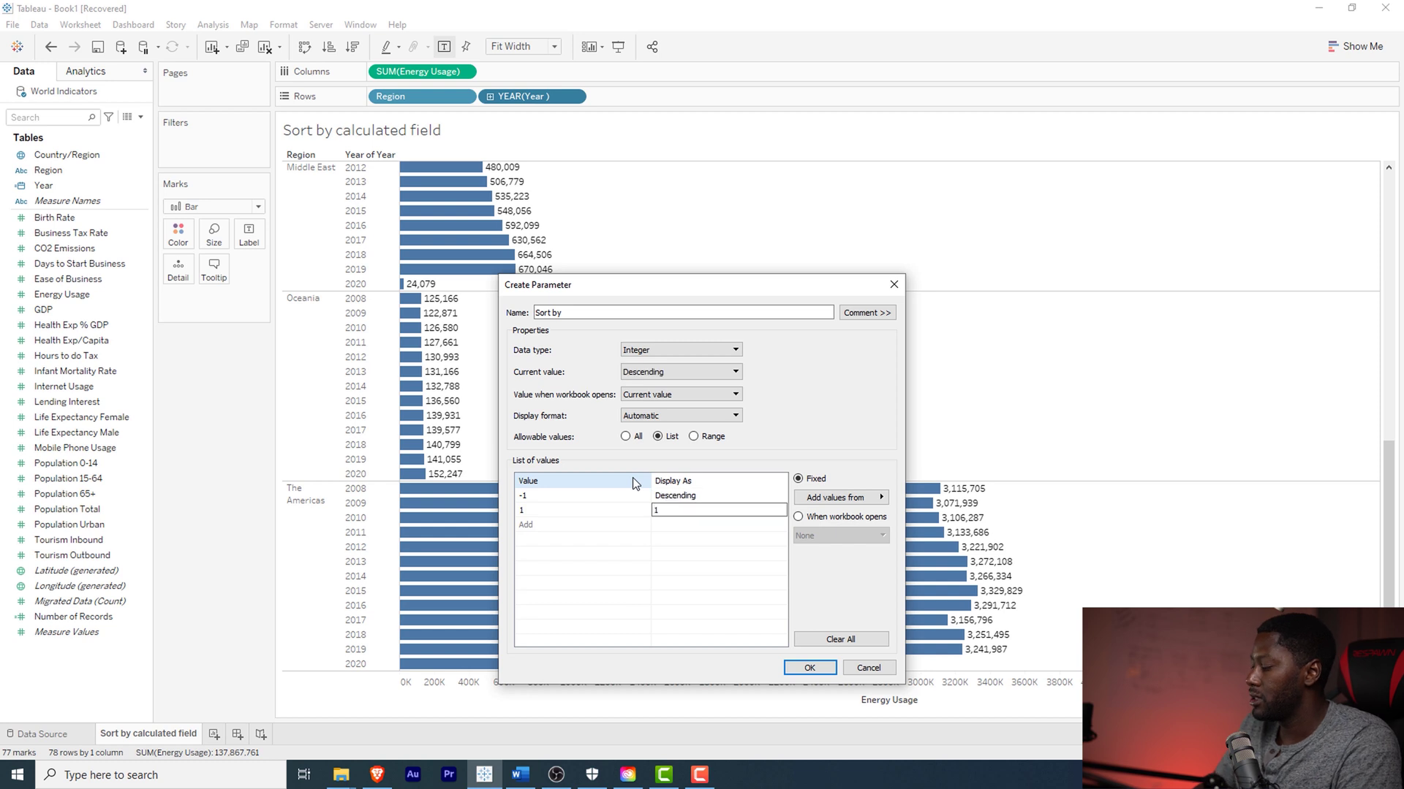
pyautogui.write('Ascending')
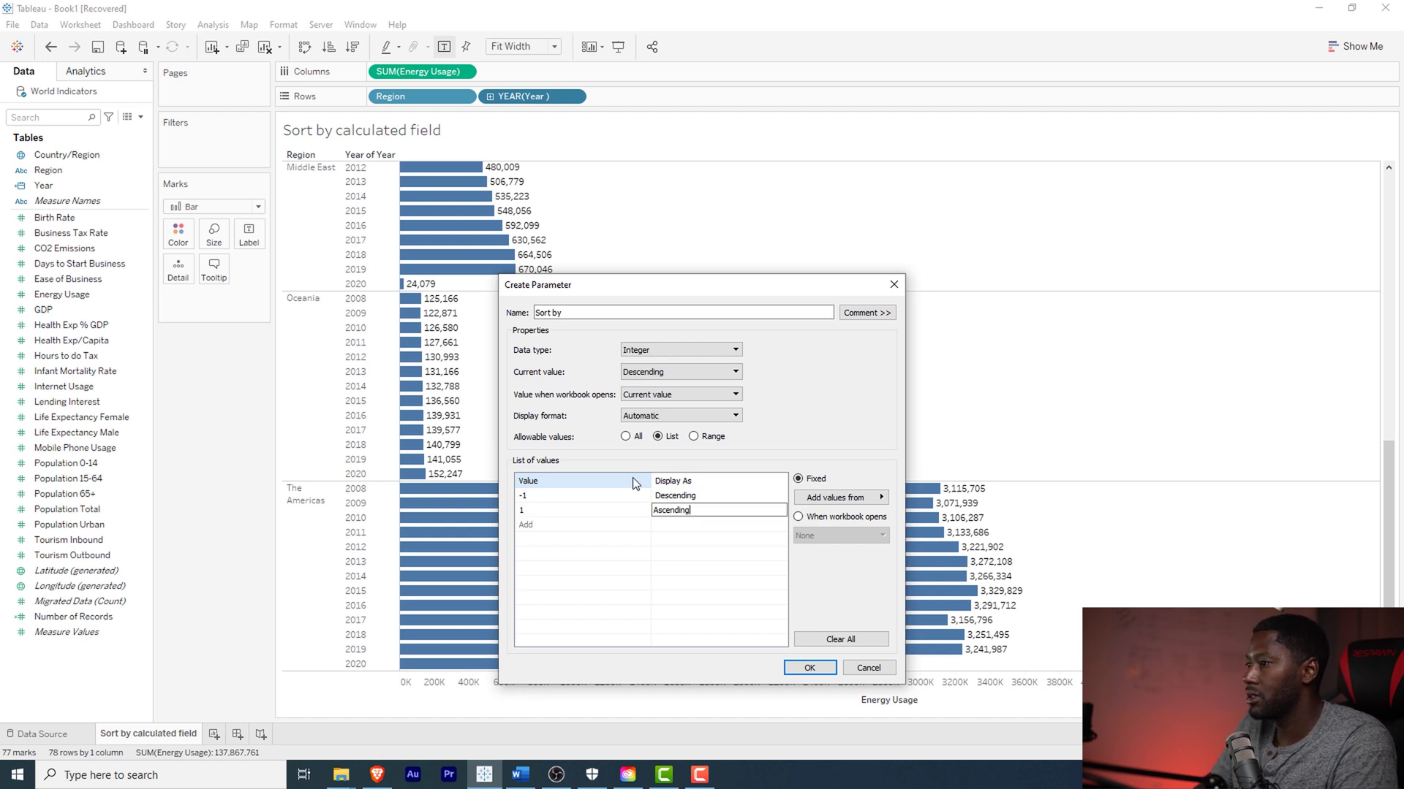
pyautogui.press('Return')
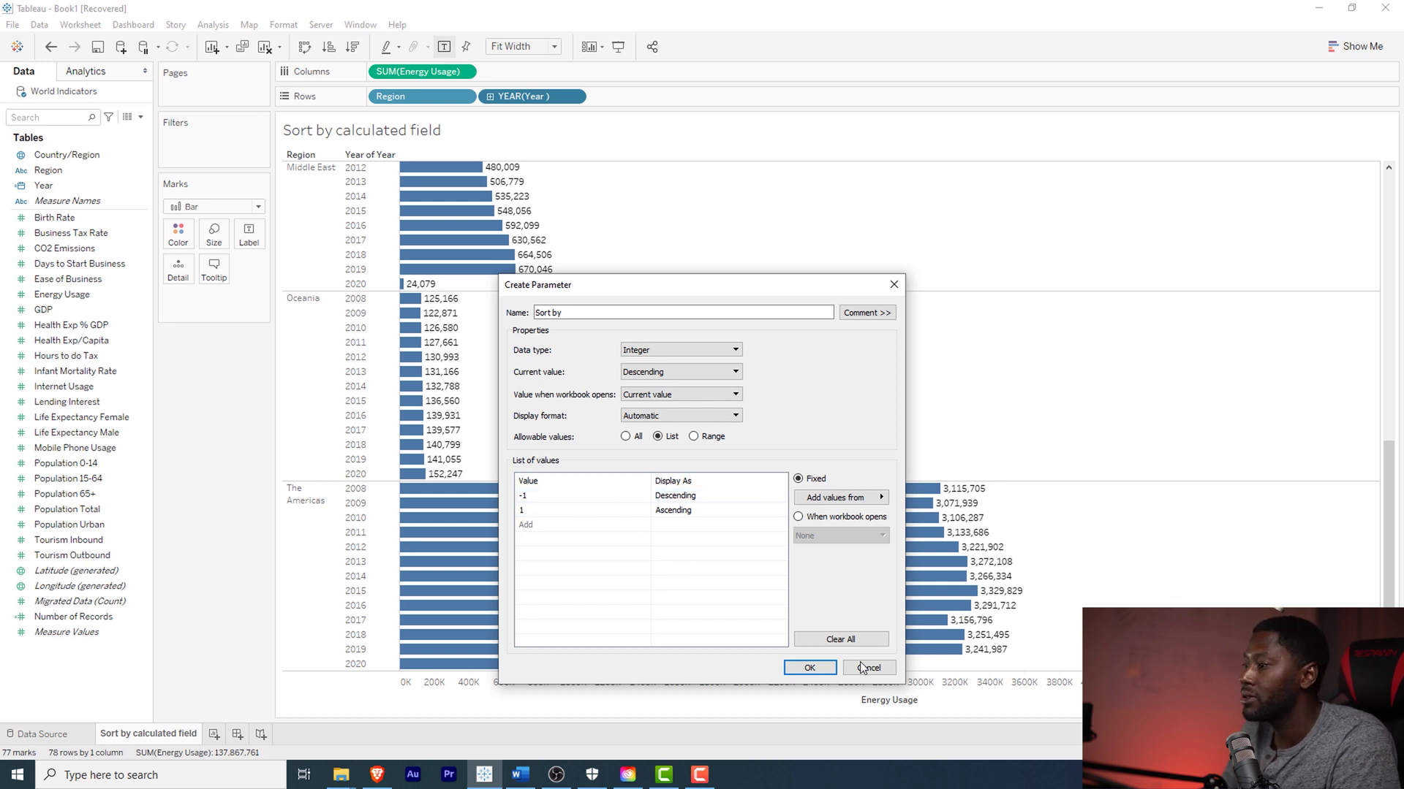
pyautogui.click(809, 668)
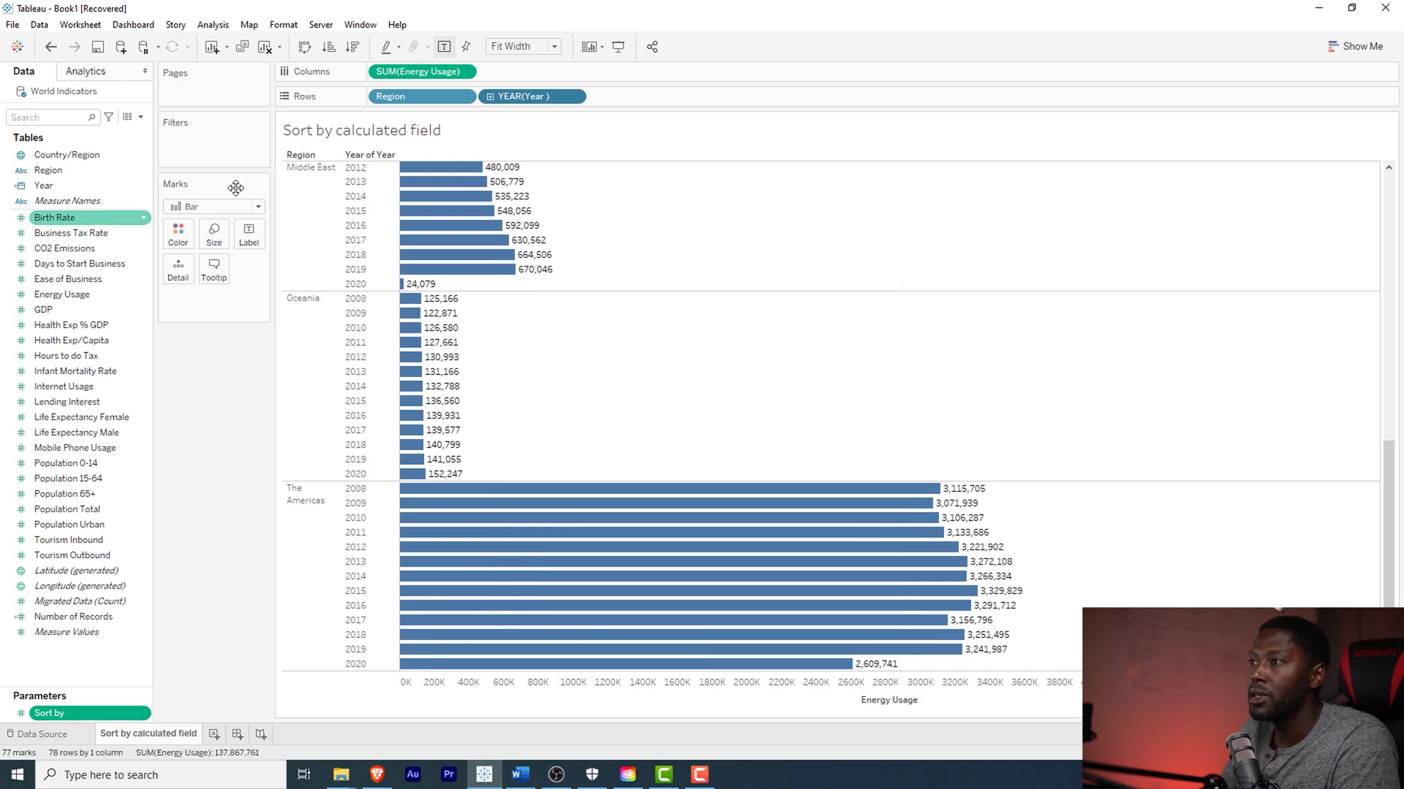
# Search for 'ene' and start a calculated field from Energy Usage
pyautogui.moveTo(235, 188); pyautogui.dragTo(135, 101)
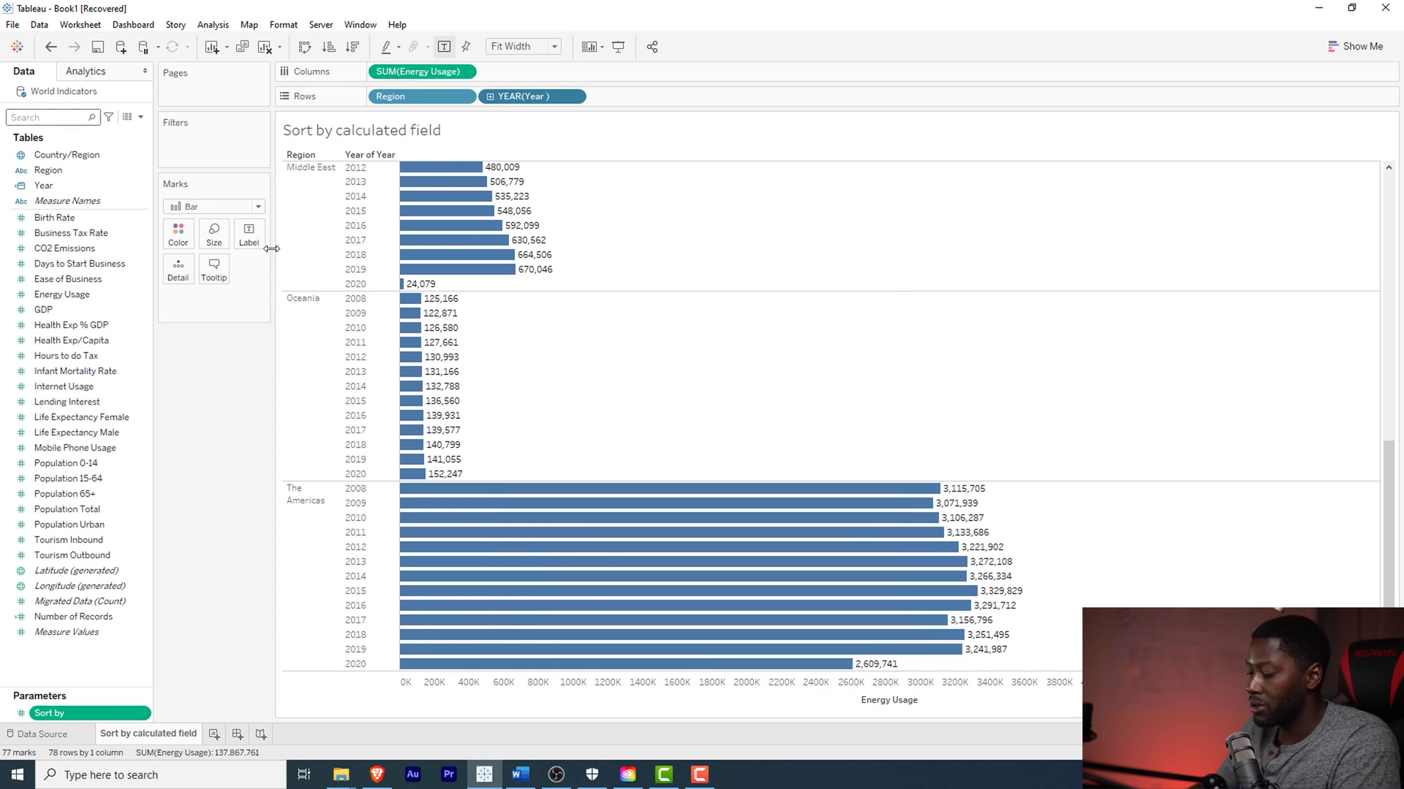
pyautogui.write('ene')
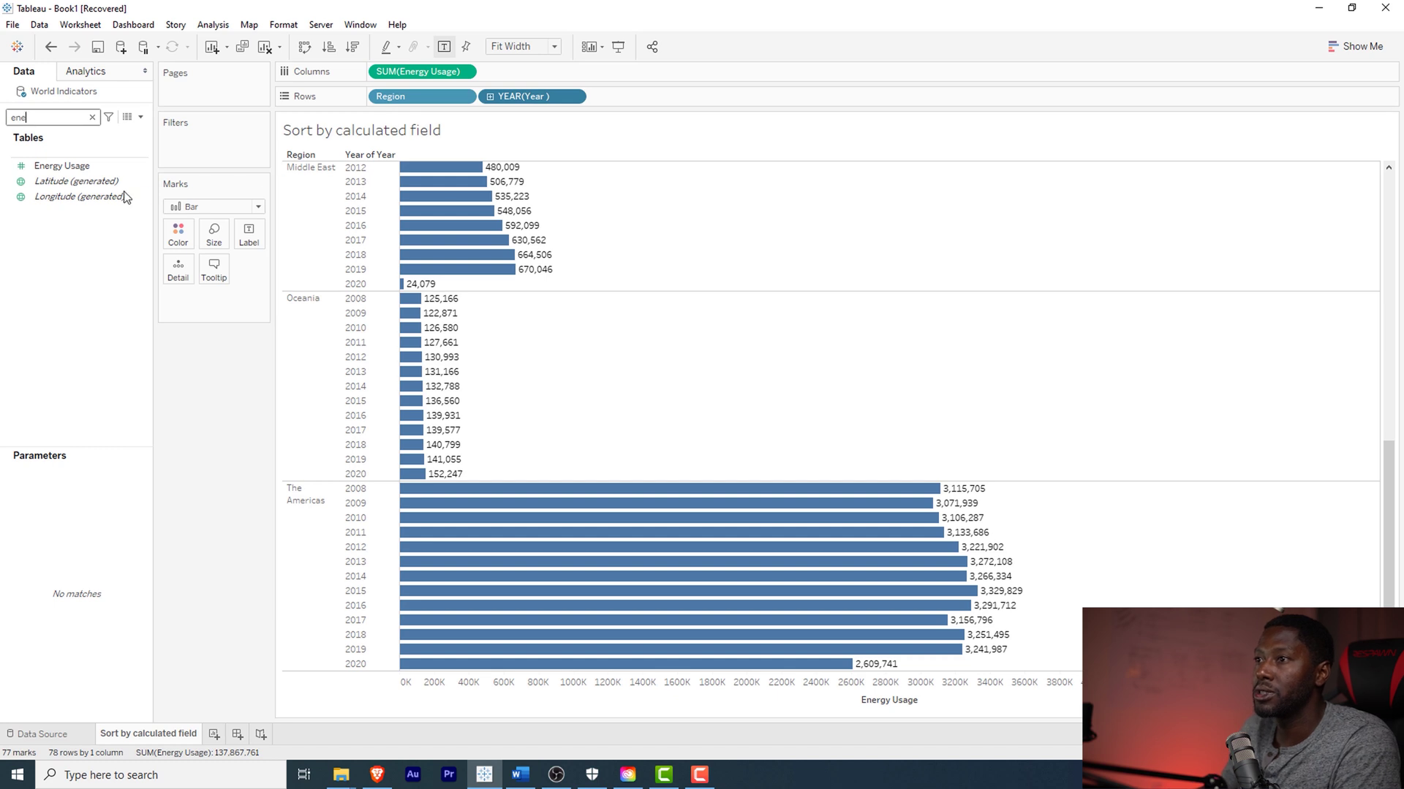
pyautogui.rightClick(82, 168)
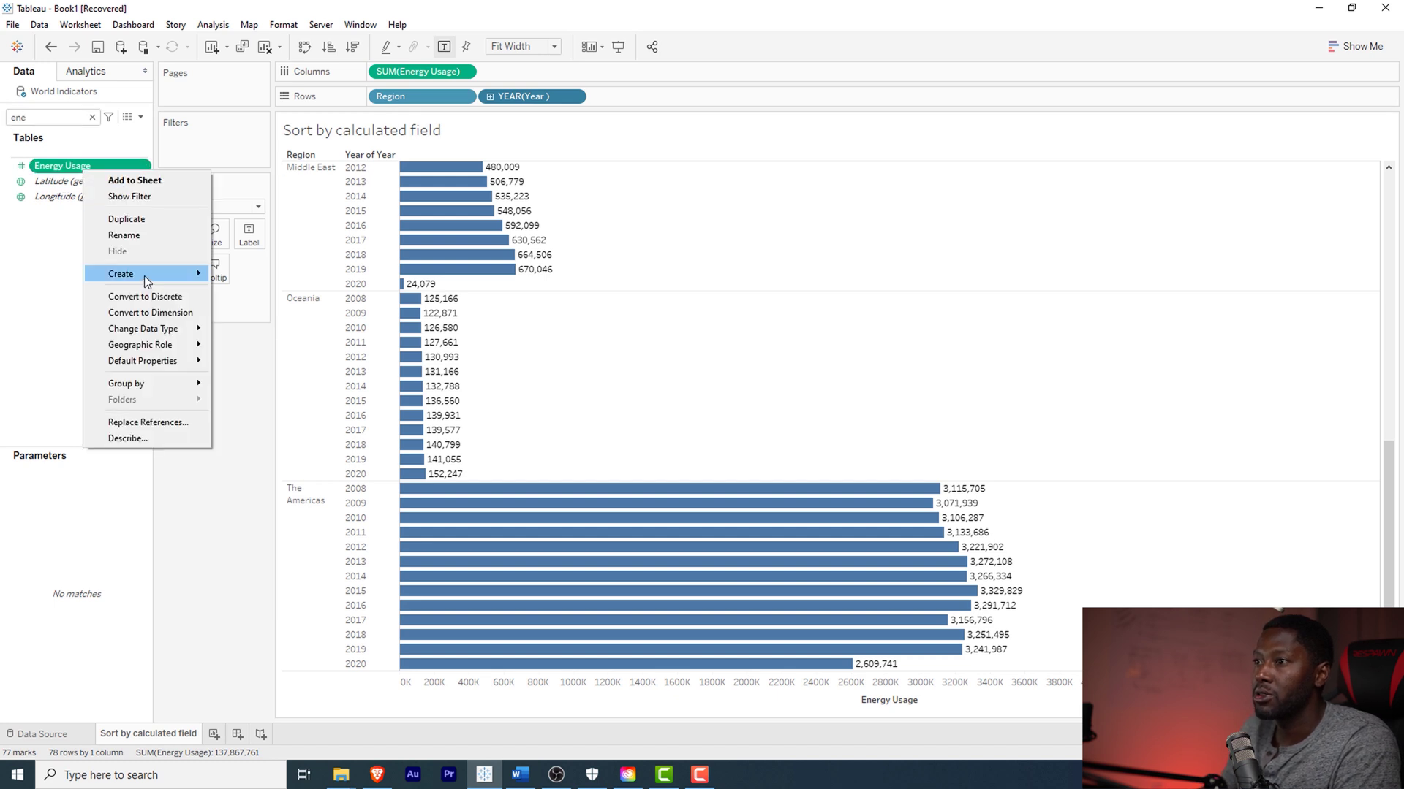
pyautogui.moveTo(143, 275)
pyautogui.click(258, 276)
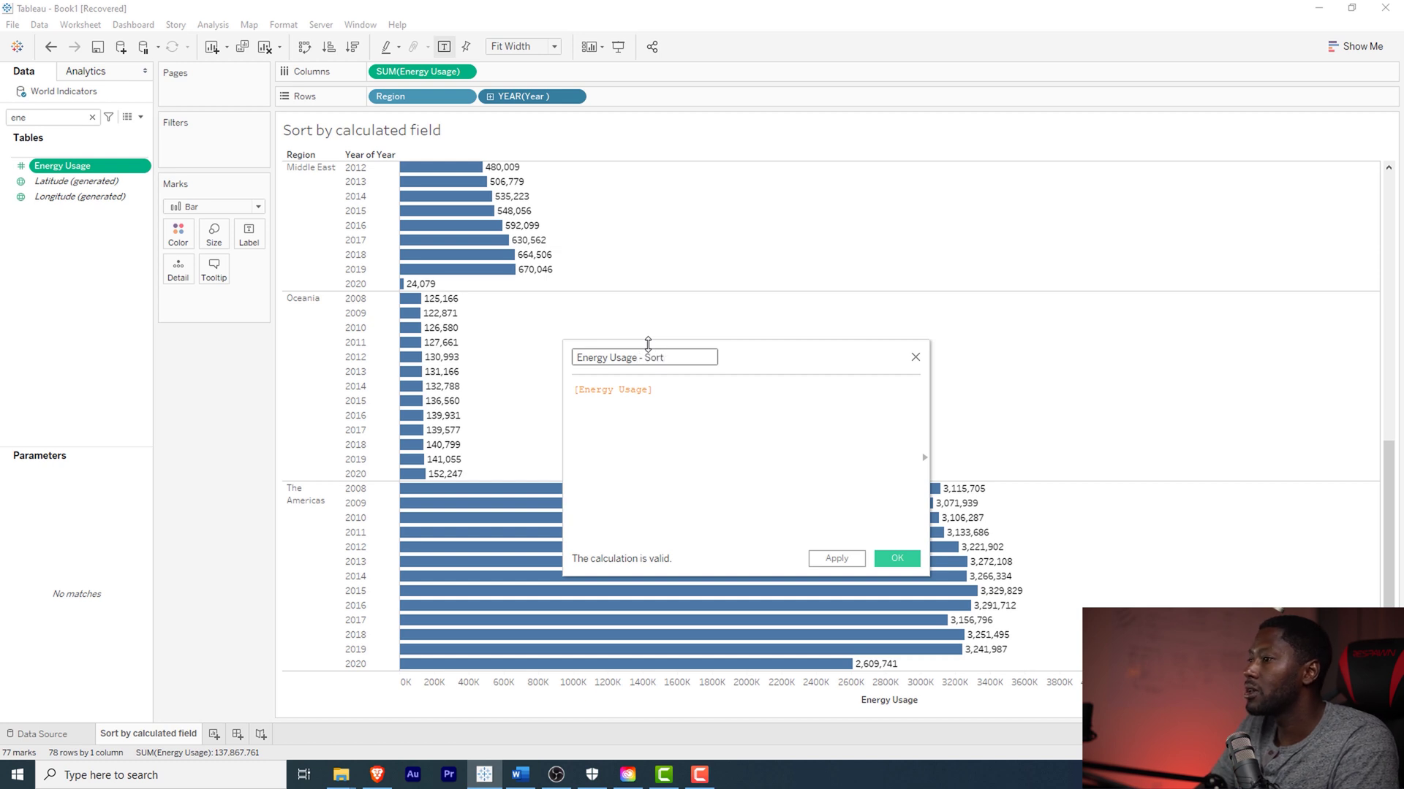
# Define Energy Usage - Sort as [Sort by] * [Energy Usage] and save it
pyautogui.click(91, 117)
pyautogui.click(593, 395)
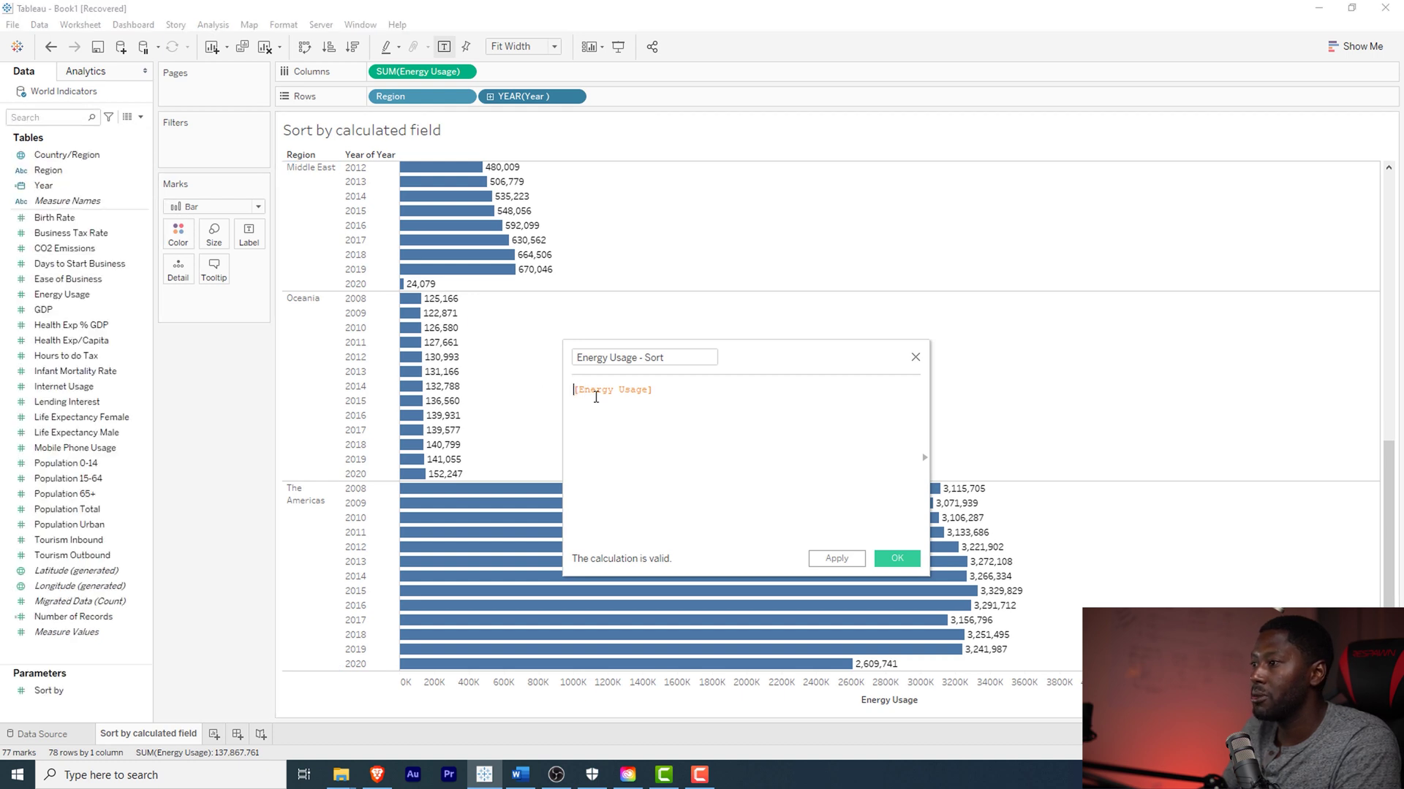
pyautogui.write('[So')
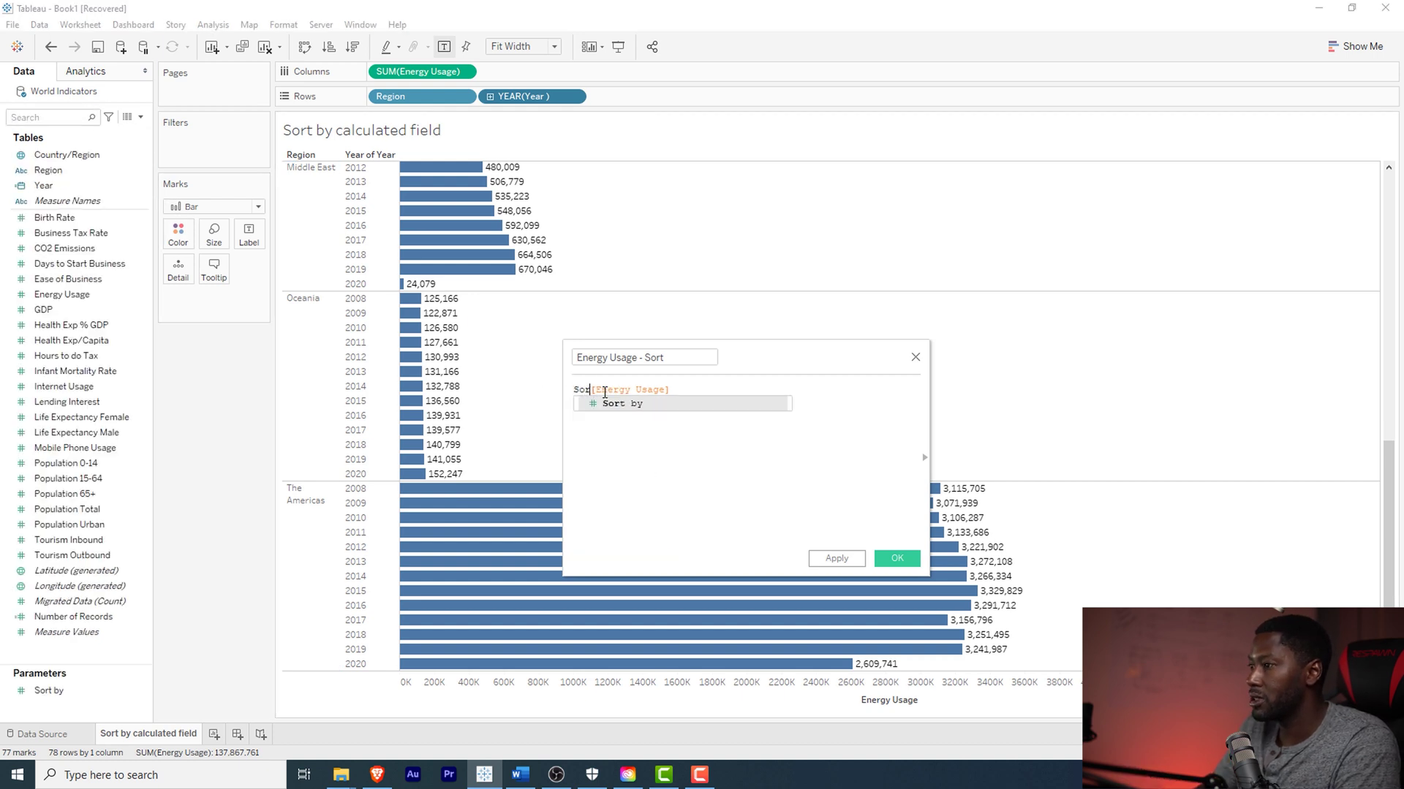
pyautogui.press('Return')
pyautogui.write('*')
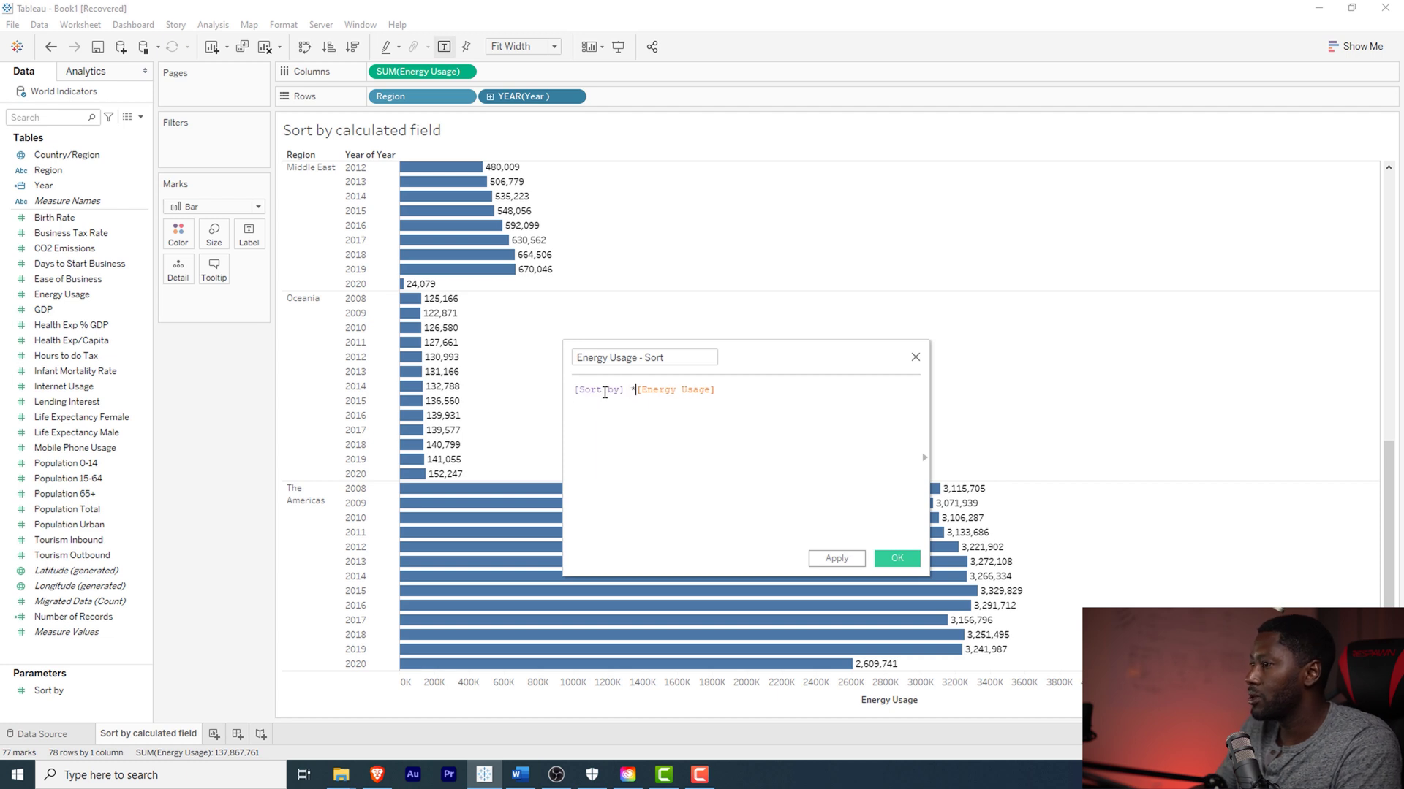
pyautogui.click(838, 560)
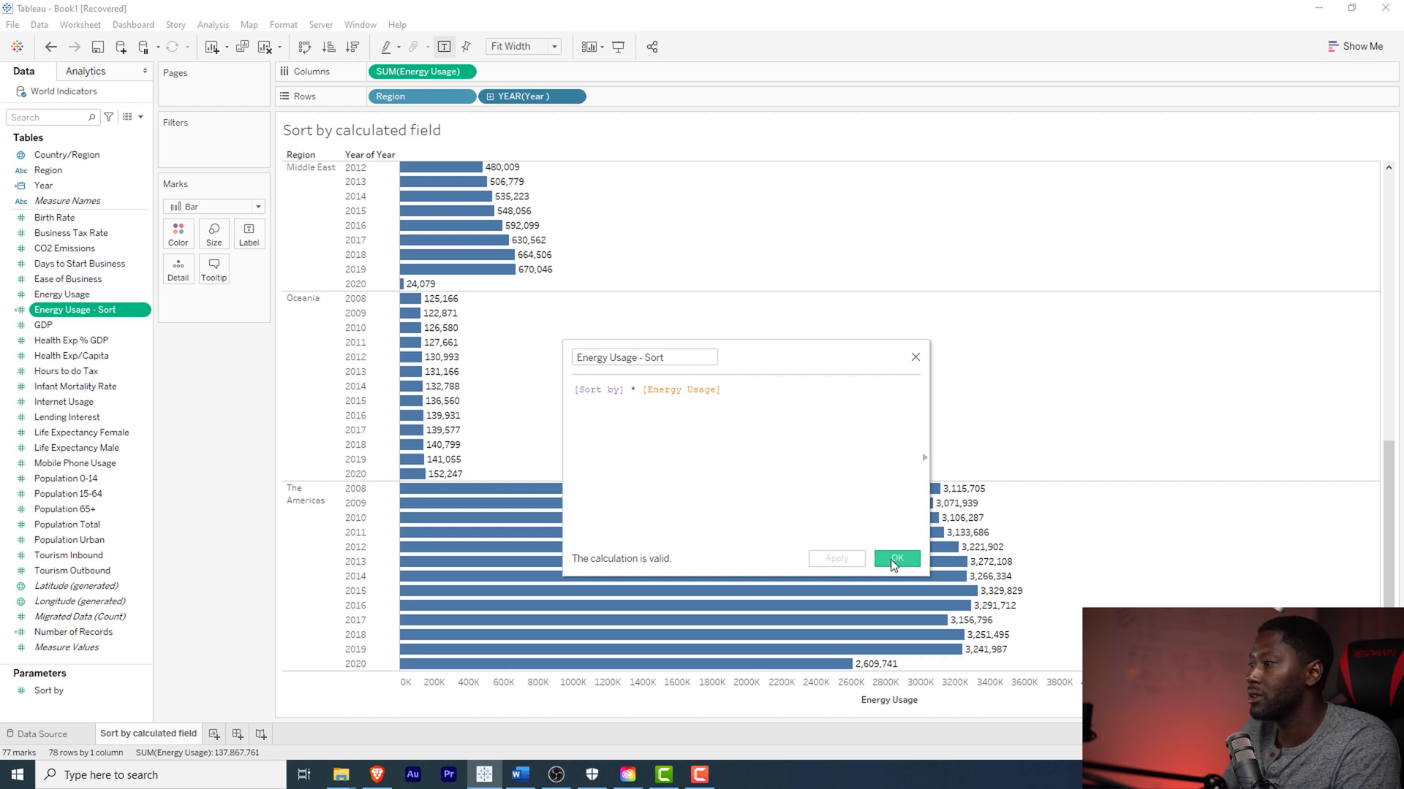
pyautogui.click(893, 560)
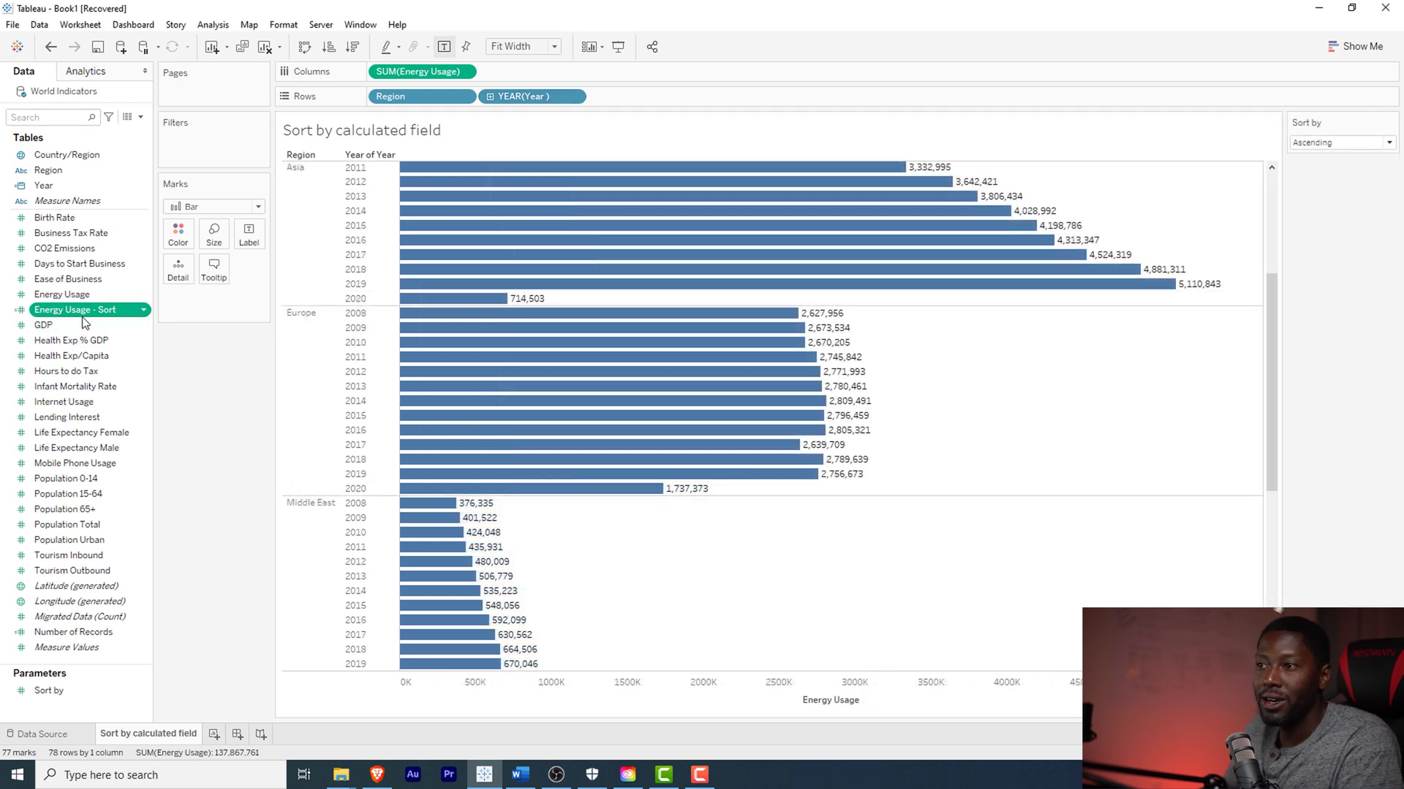
# Add Energy Usage - Sort to Rows as a discrete field
pyautogui.moveTo(83, 313); pyautogui.dragTo(625, 95)
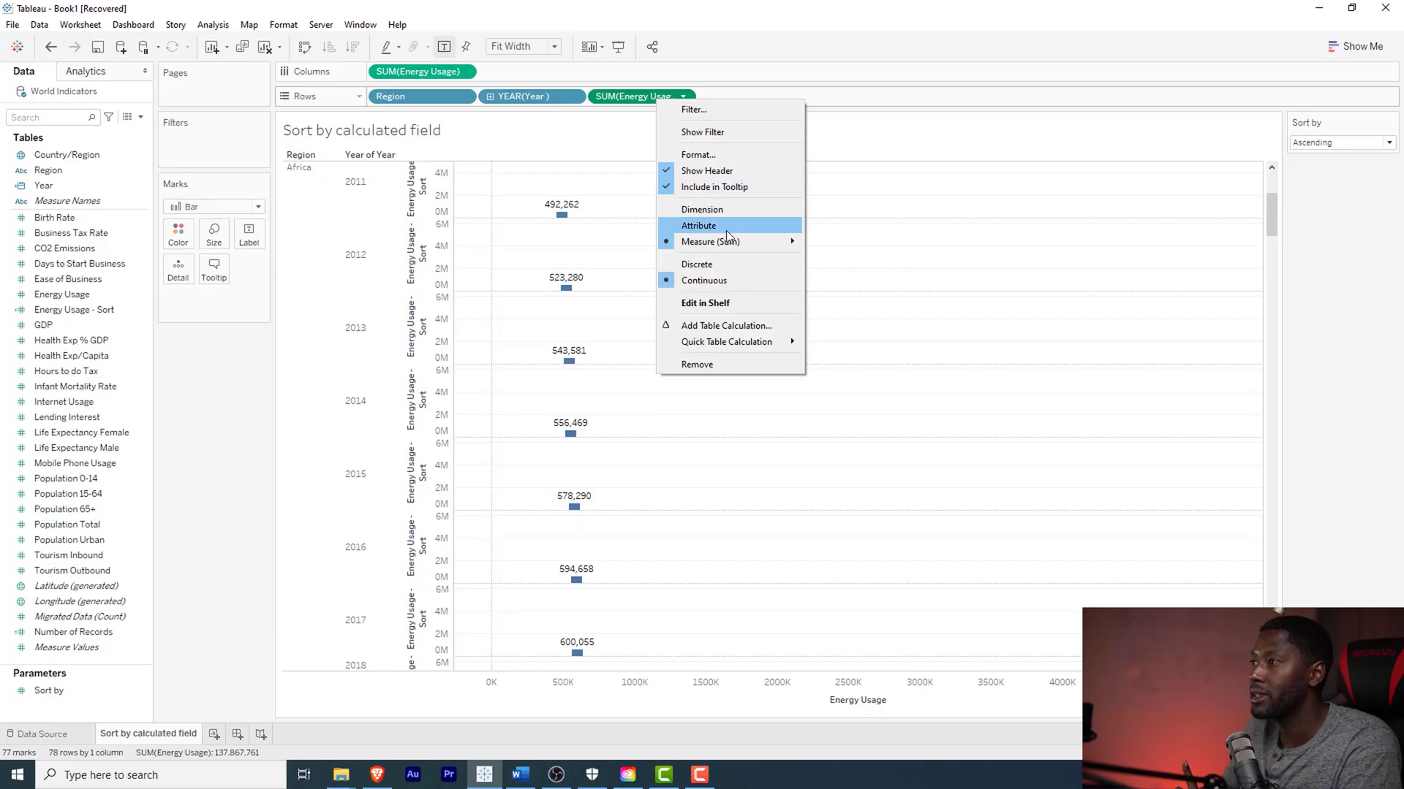
pyautogui.click(703, 264)
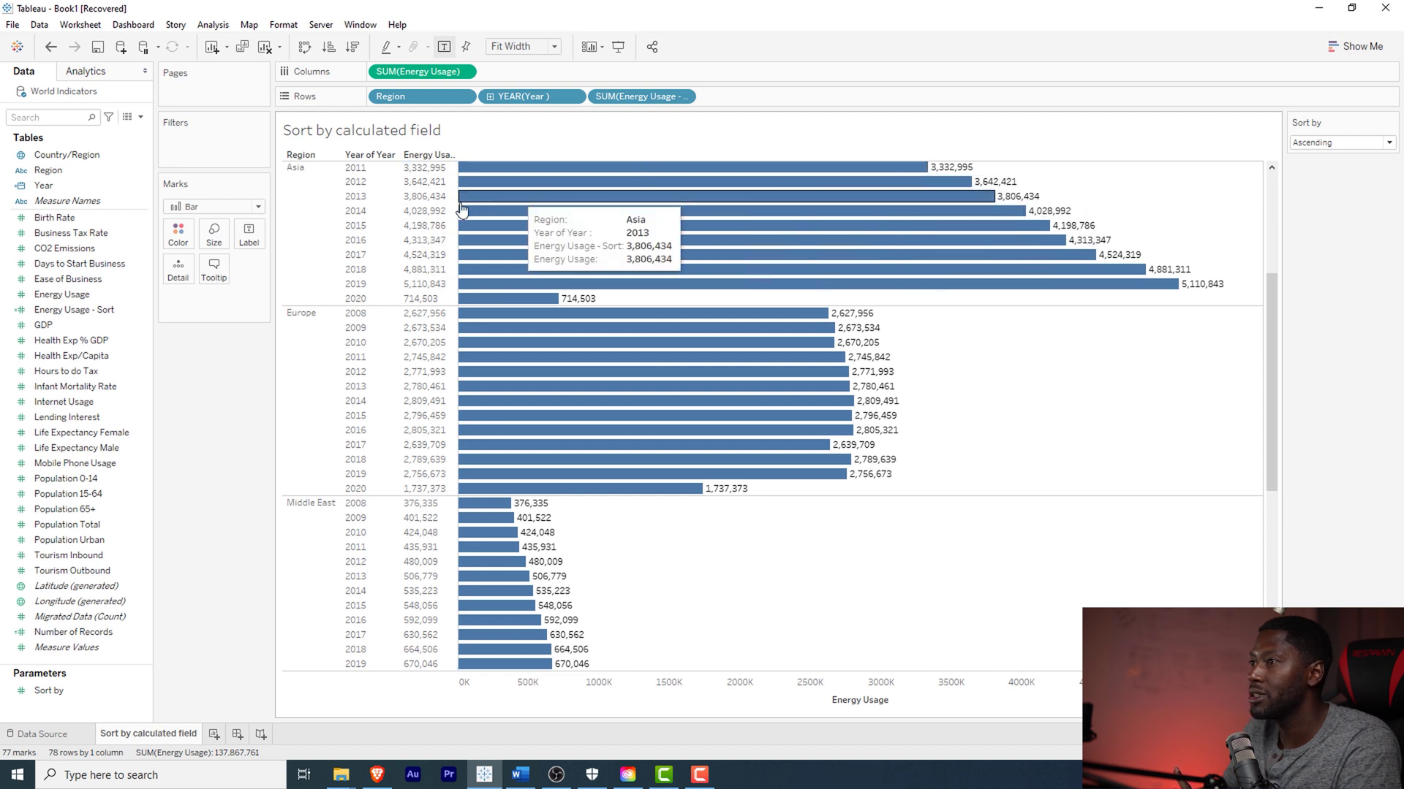
pyautogui.scroll(5, 427, 186)
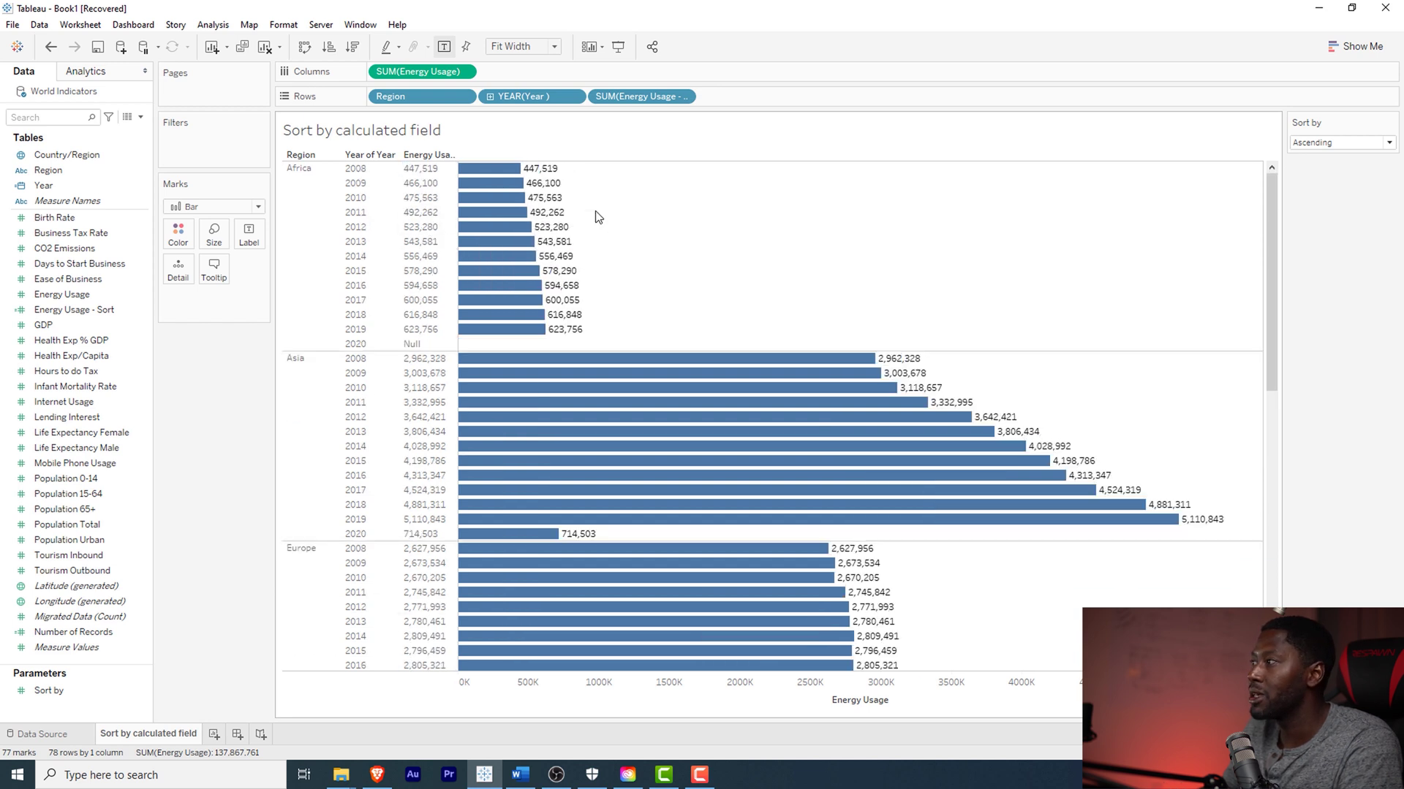
# Move the Energy Usage - Sort pill ahead of YEAR(Year) on Rows
pyautogui.moveTo(643, 96); pyautogui.dragTo(501, 104)
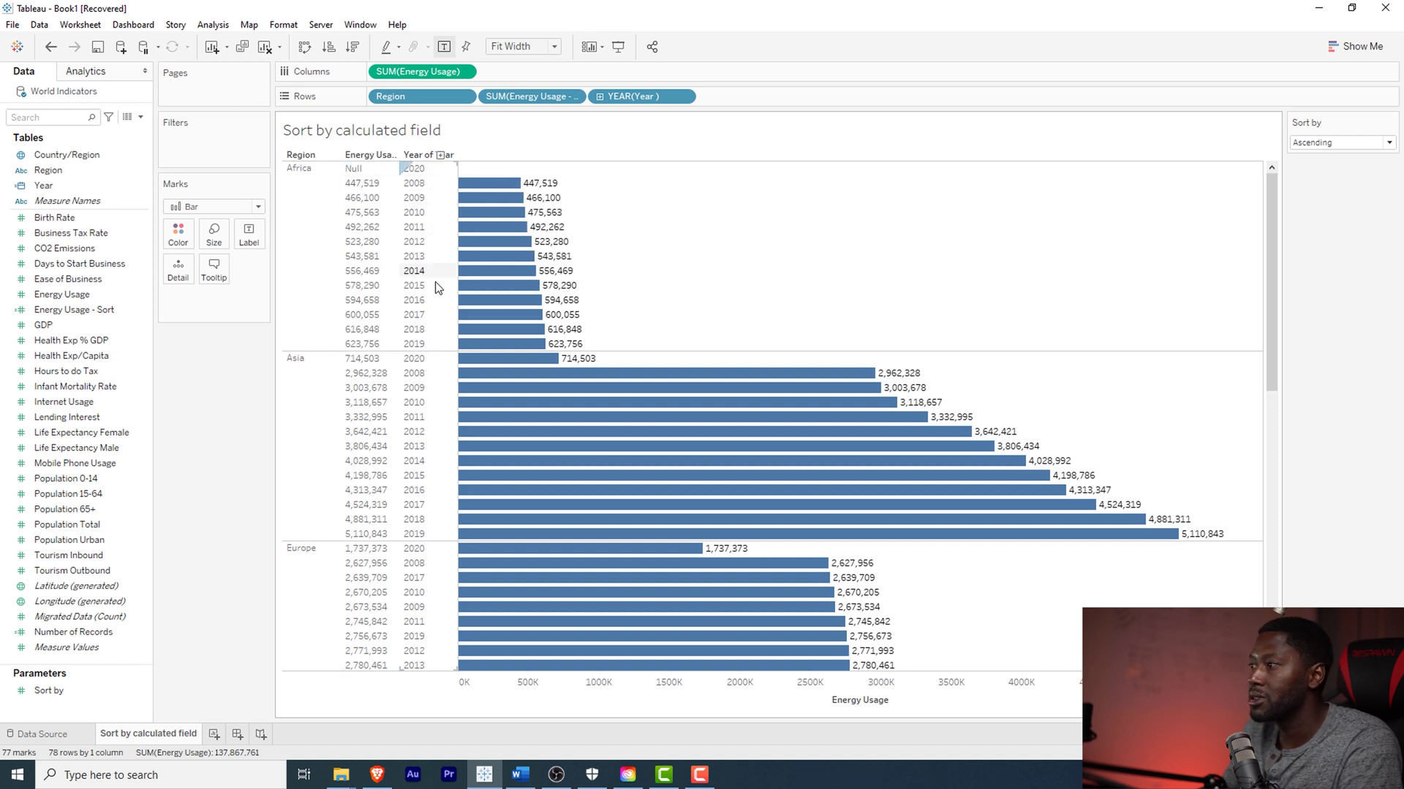
pyautogui.scroll(-1, 438, 334)
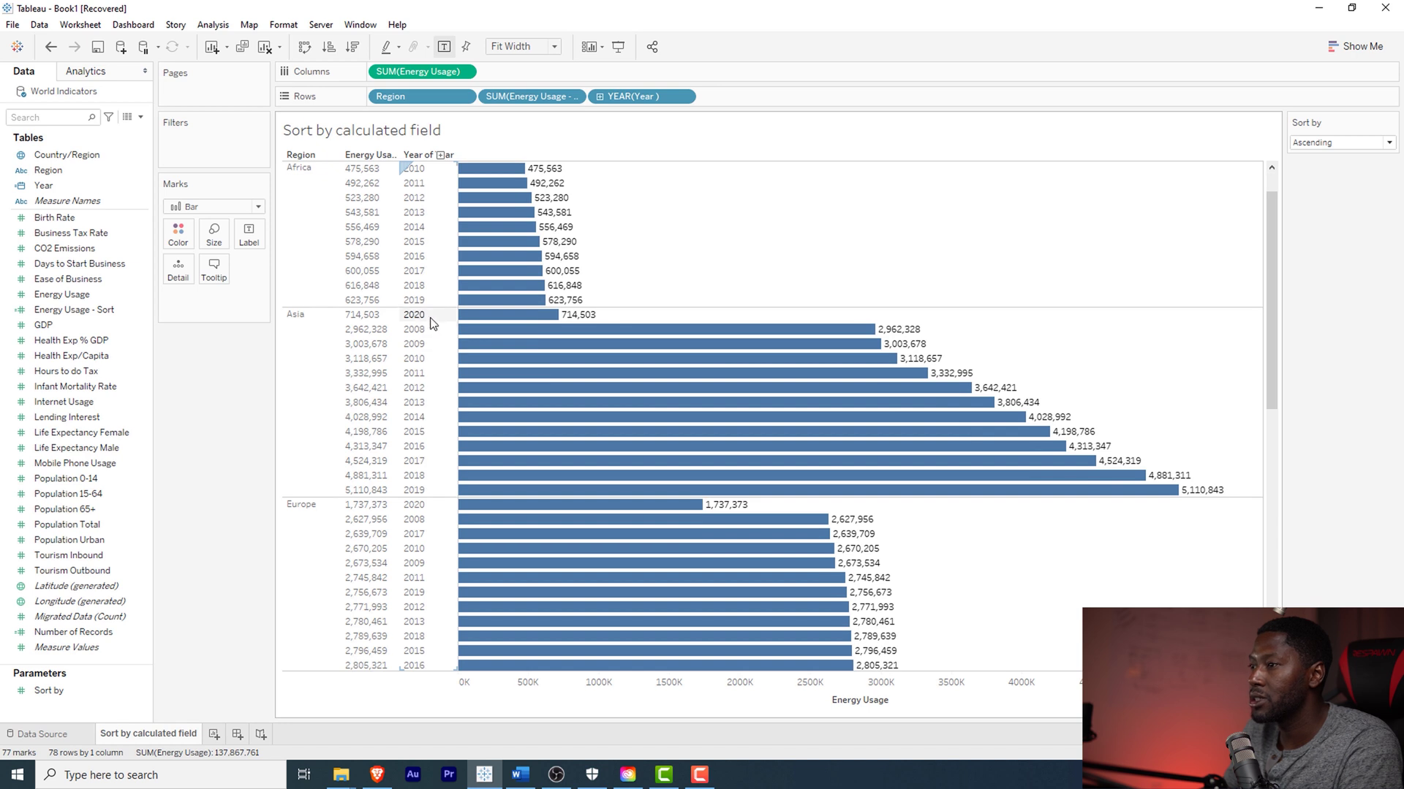
pyautogui.click(1331, 144)
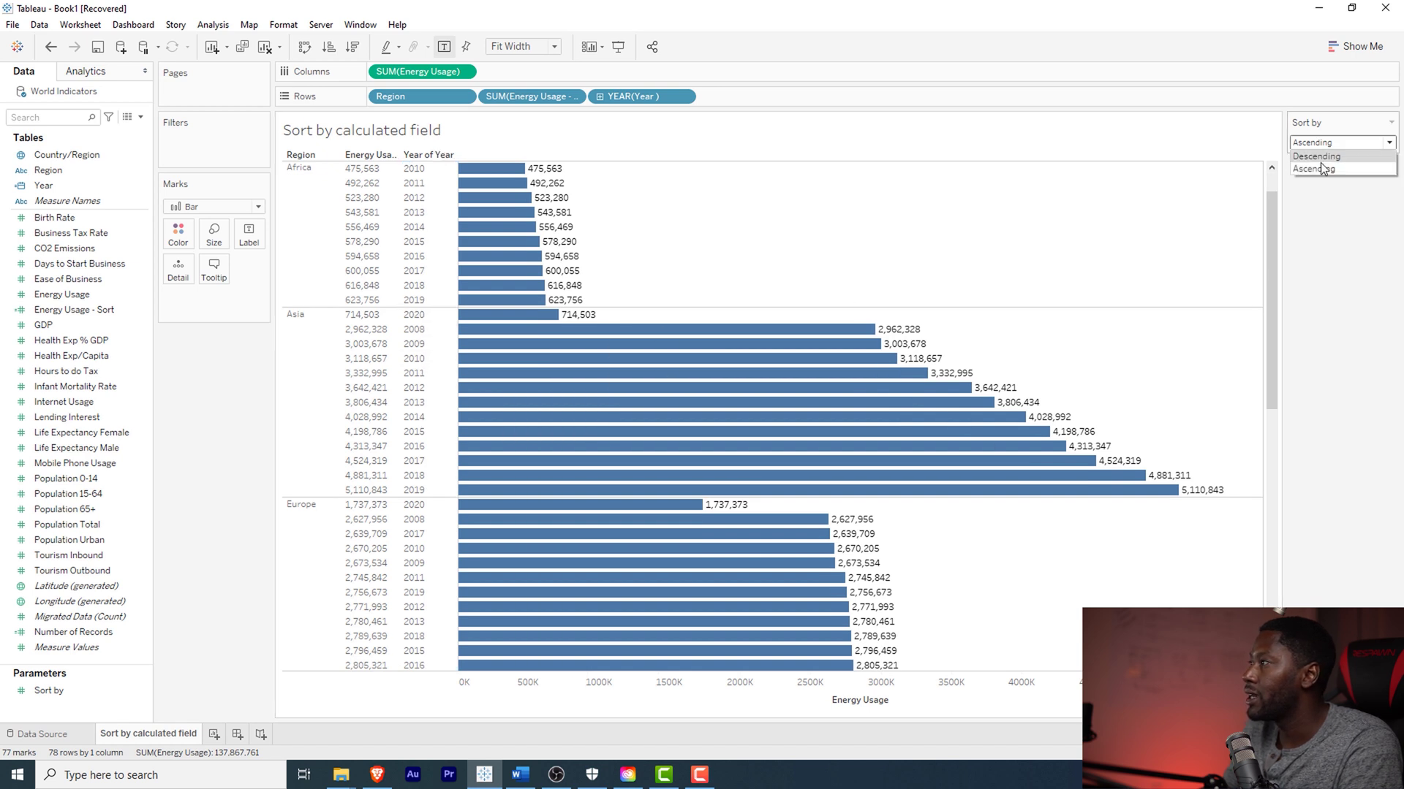
# Set Sort by to Descending and hide the Energy Usage - Sort header
pyautogui.click(1316, 158)
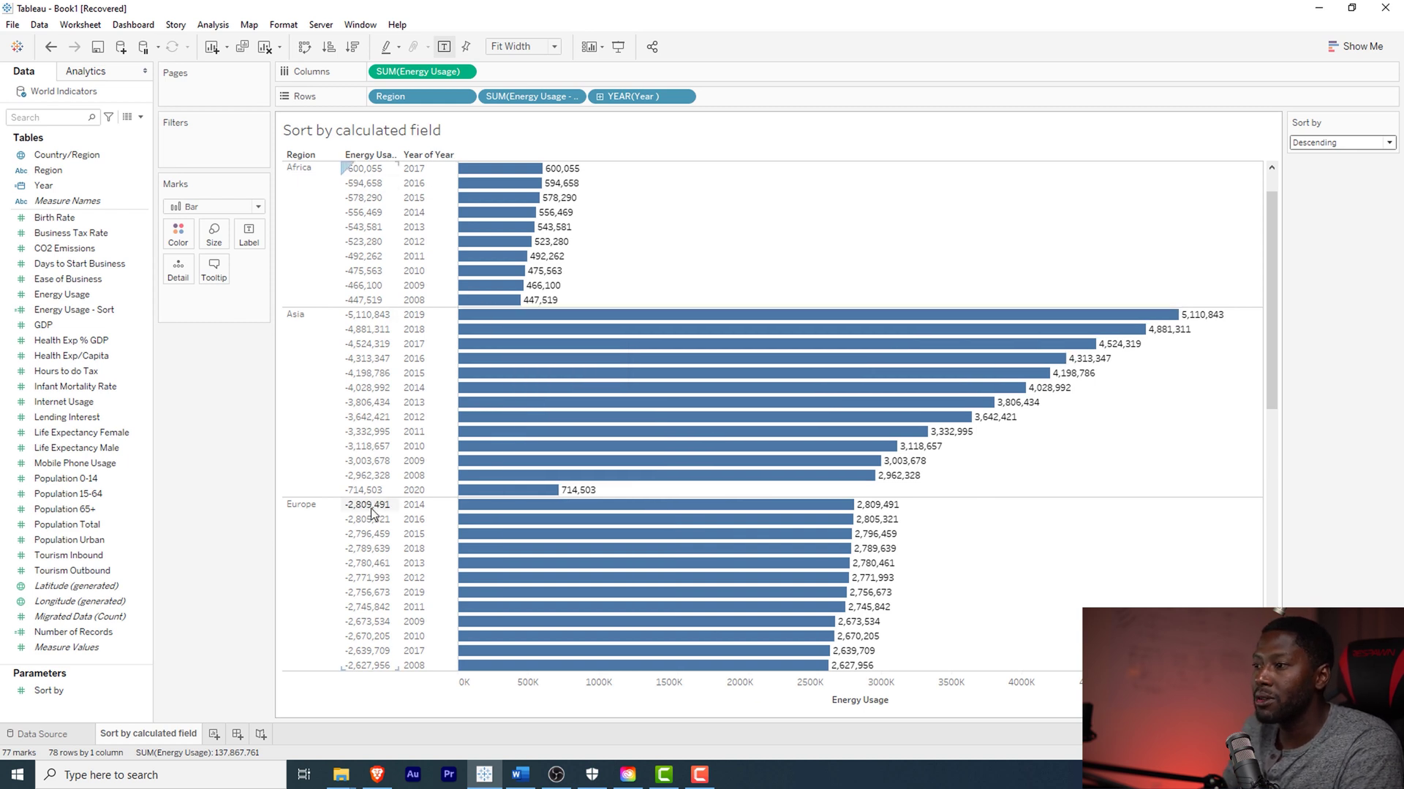
pyautogui.rightClick(538, 100)
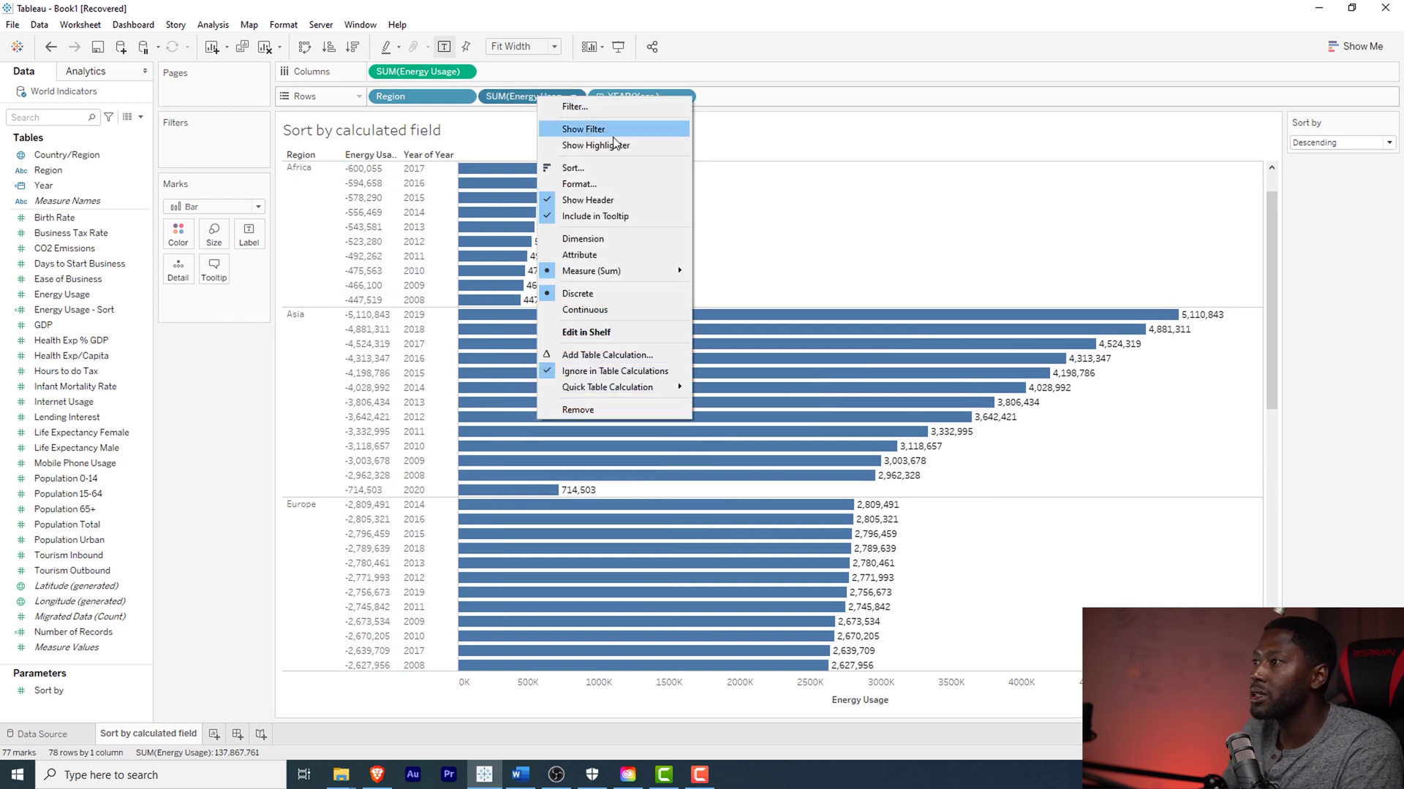
pyautogui.click(599, 202)
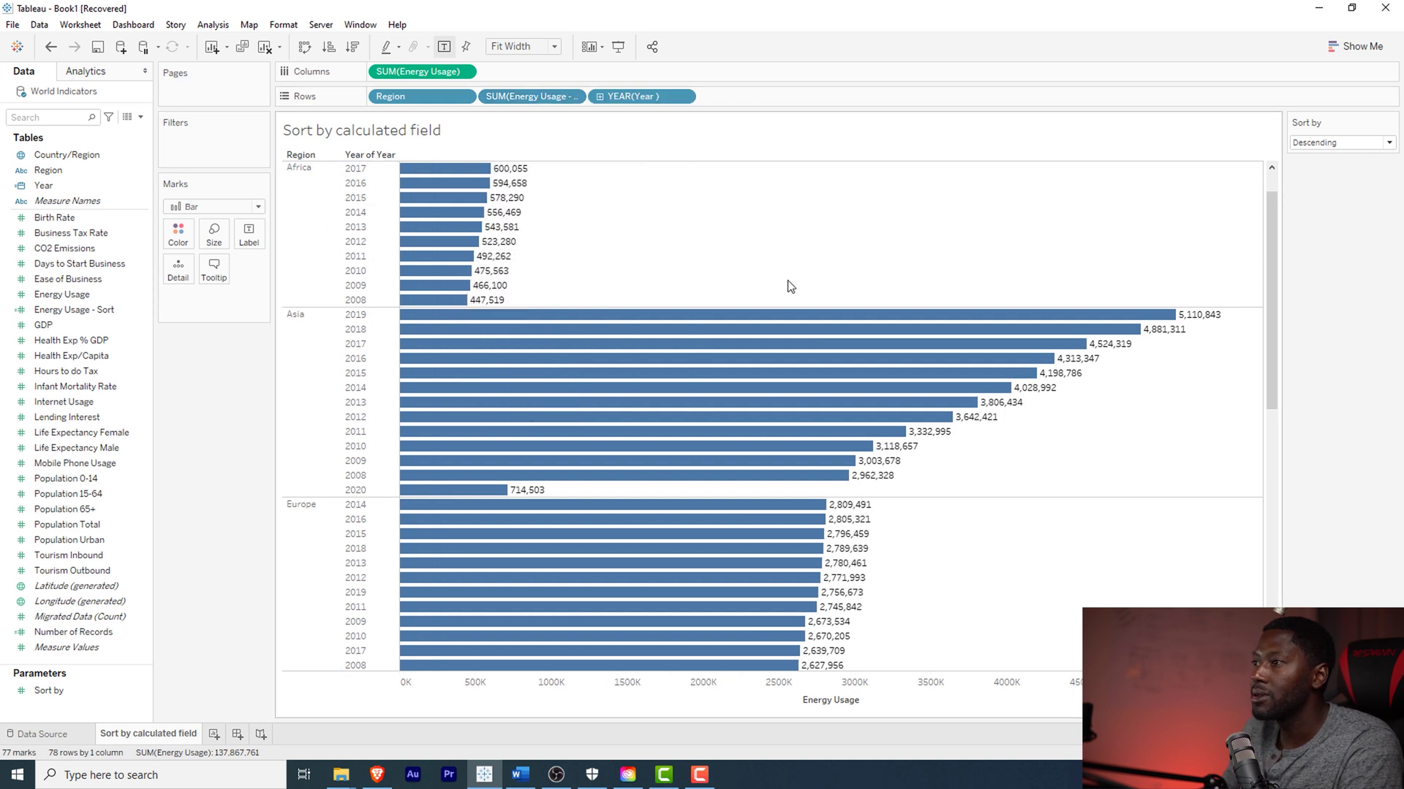
pyautogui.scroll(-5, 782, 300)
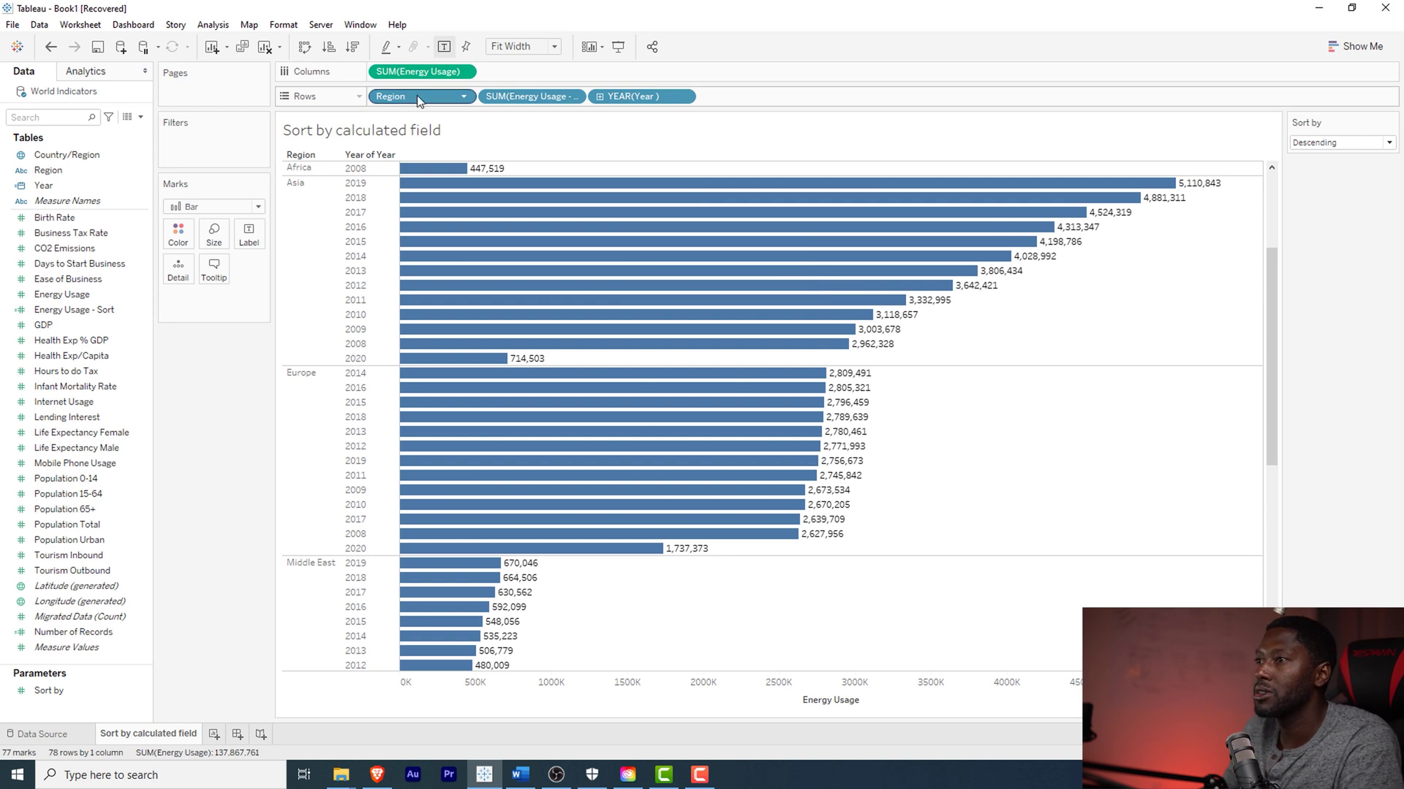
pyautogui.moveTo(420, 101); pyautogui.dragTo(210, 150)
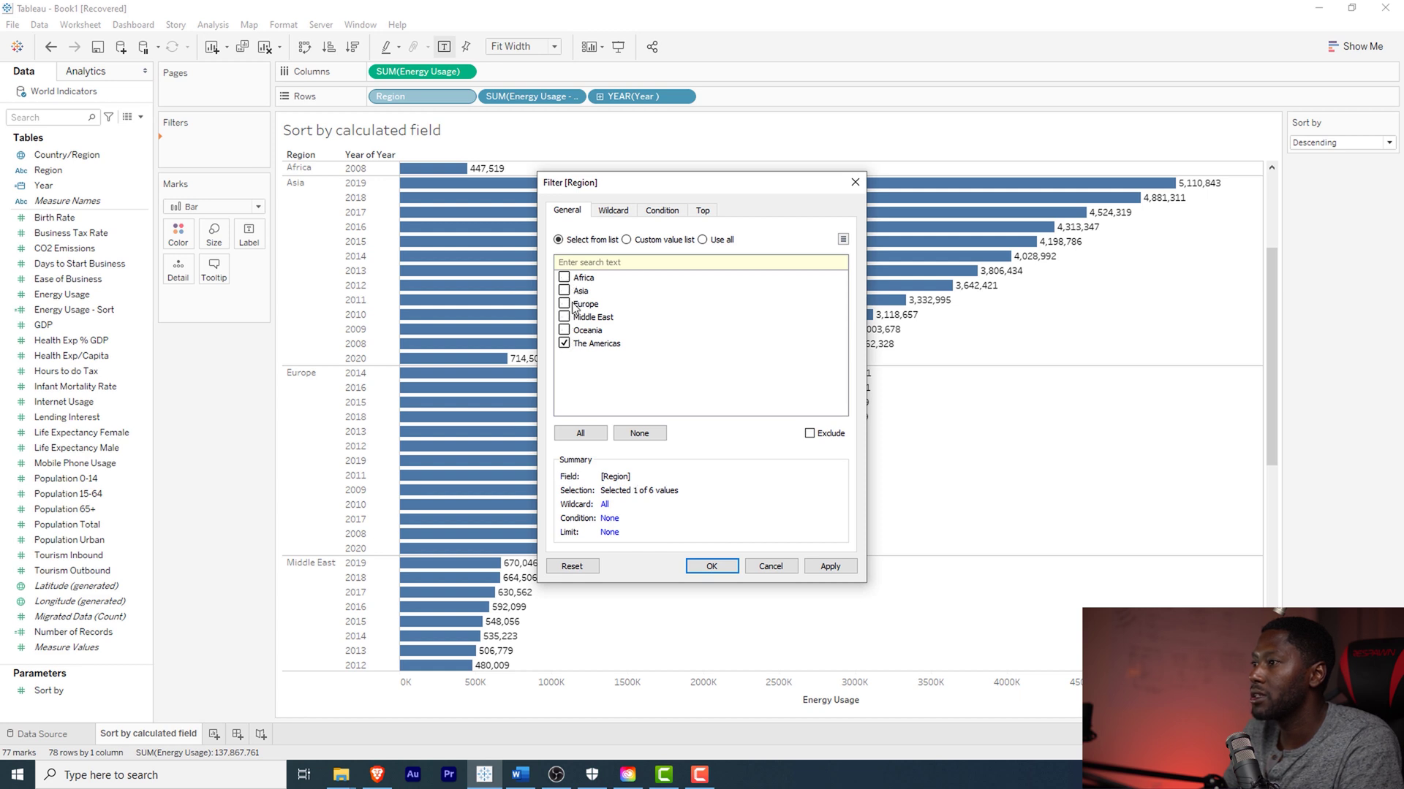
# Apply the Region filter keeping only Europe and The Americas
pyautogui.click(830, 567)
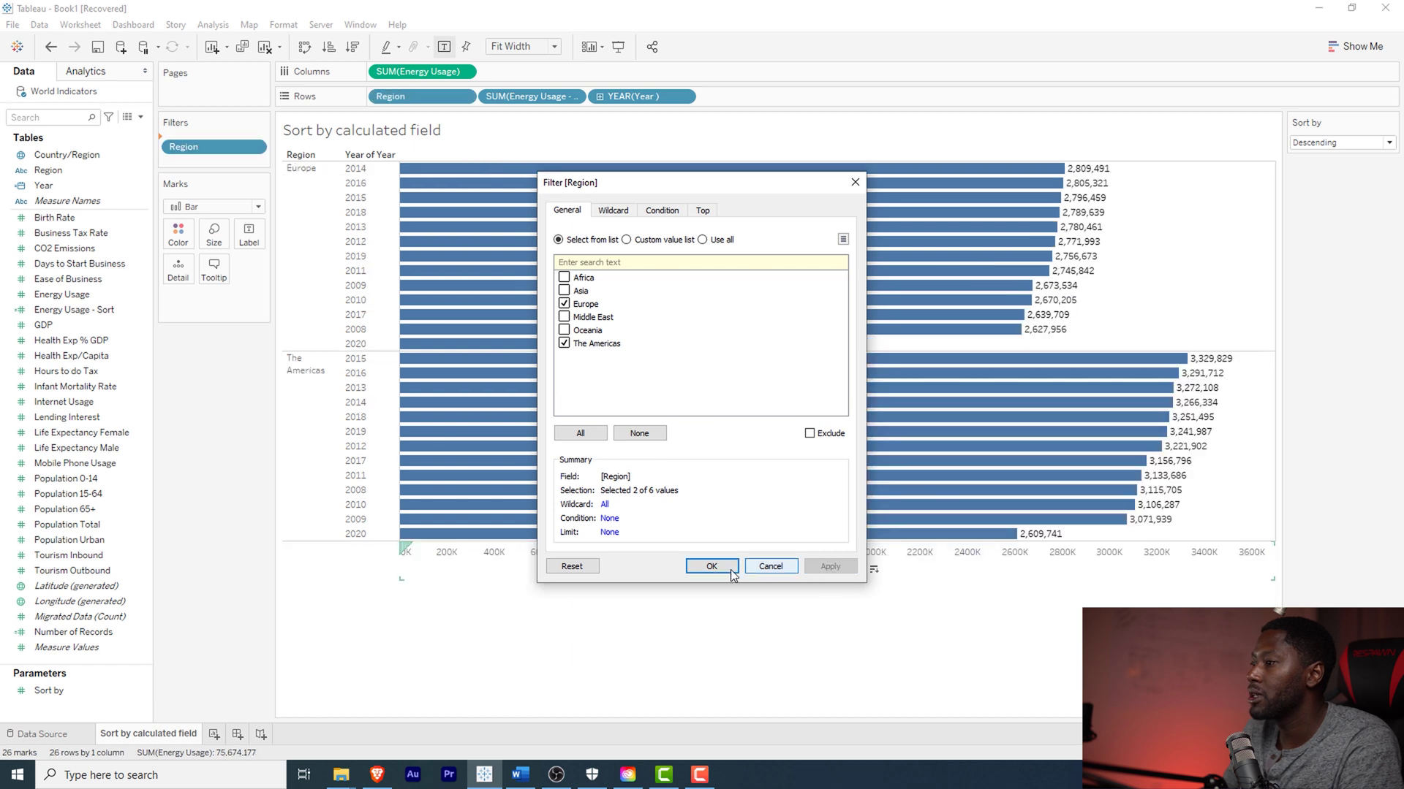
pyautogui.click(723, 567)
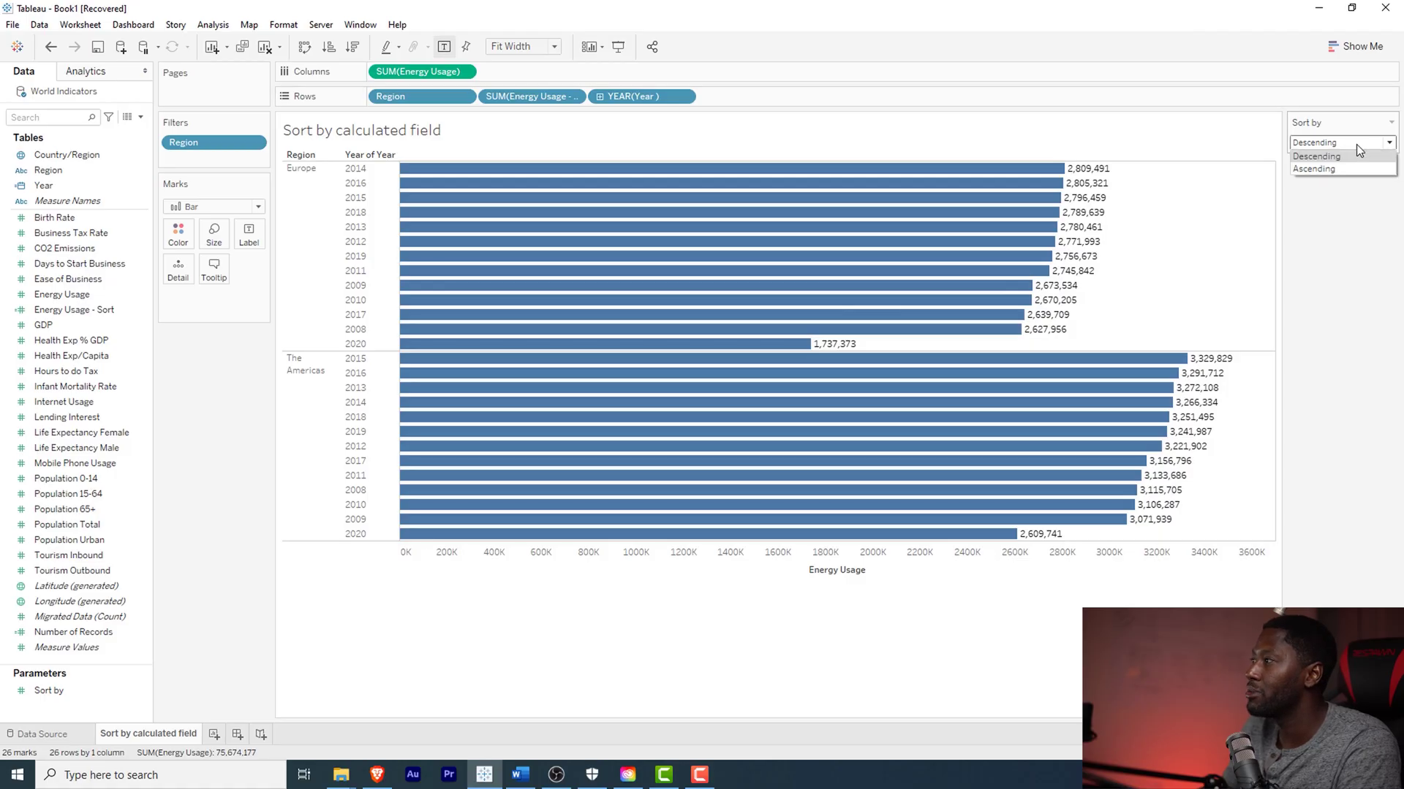
# Set the Sort by parameter to Ascending
pyautogui.click(1335, 167)
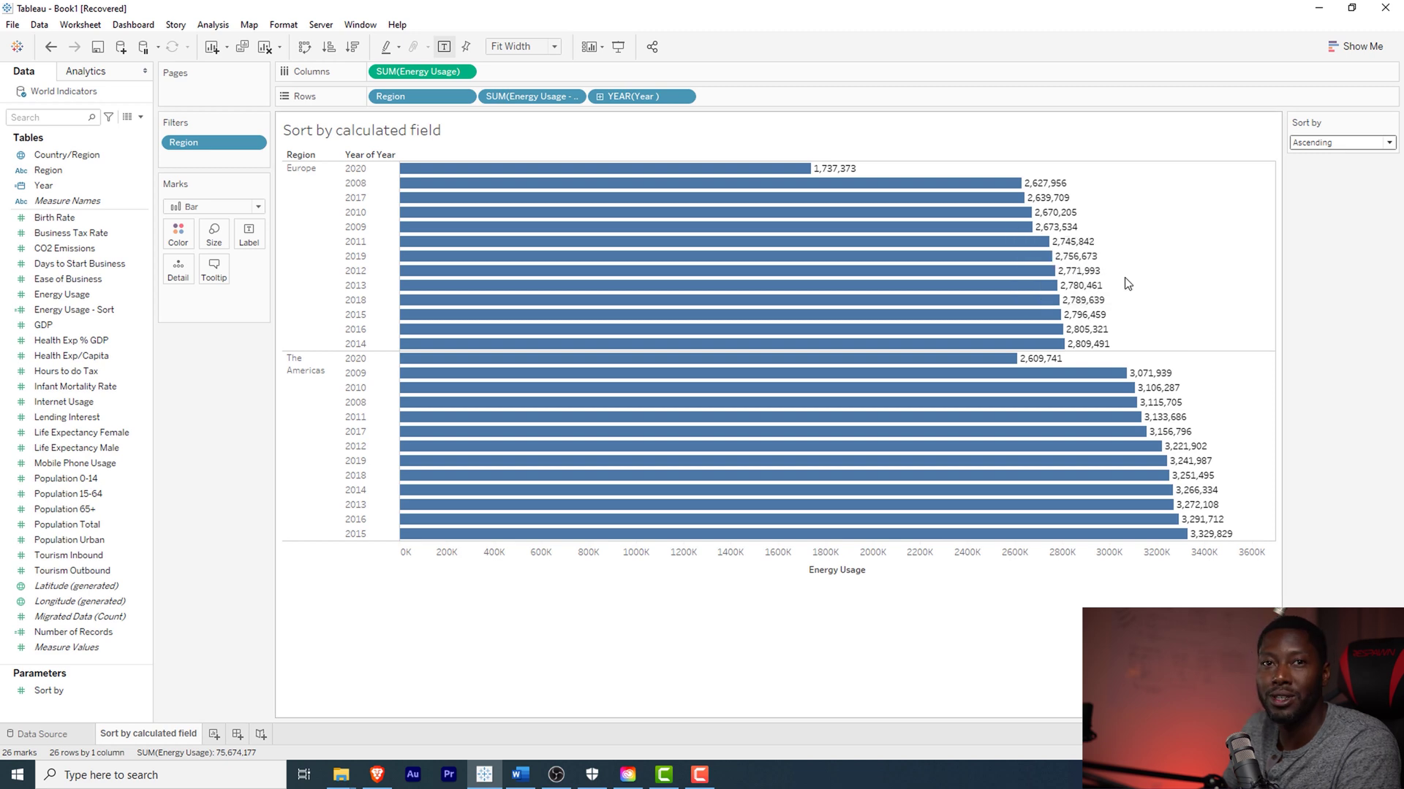